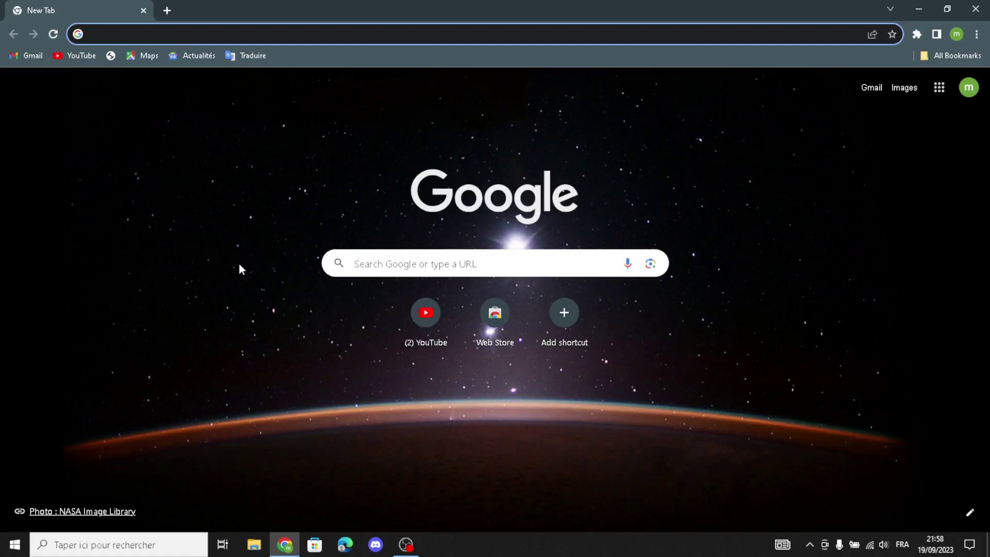
- Search Google for squarespace, open the Squarespace website builder site and go to its template gallery
click(220, 60)
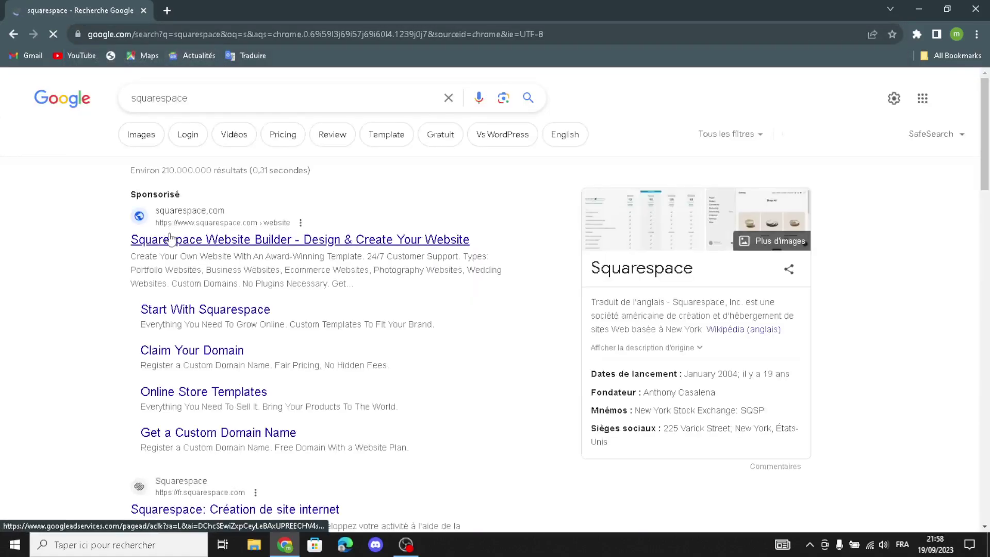
click(171, 239)
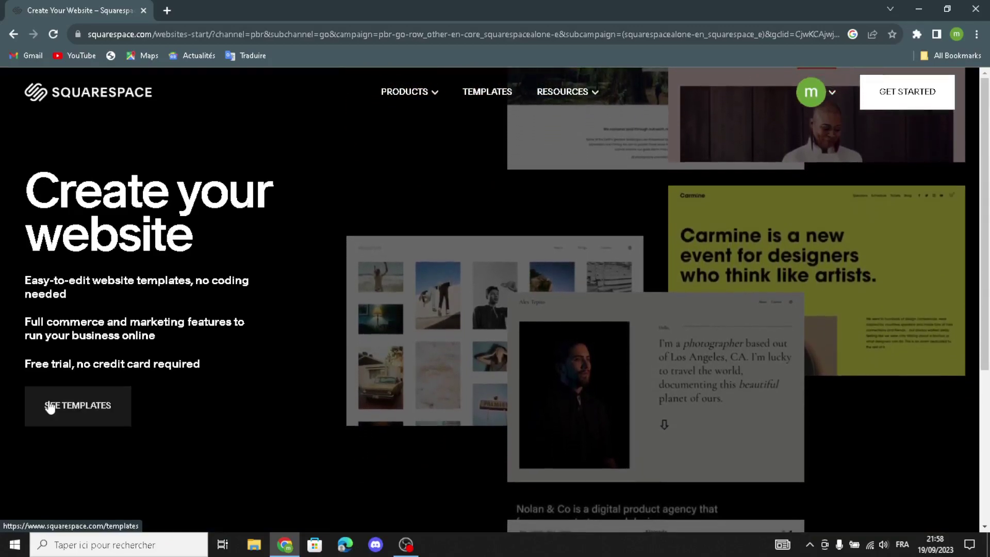
click(49, 405)
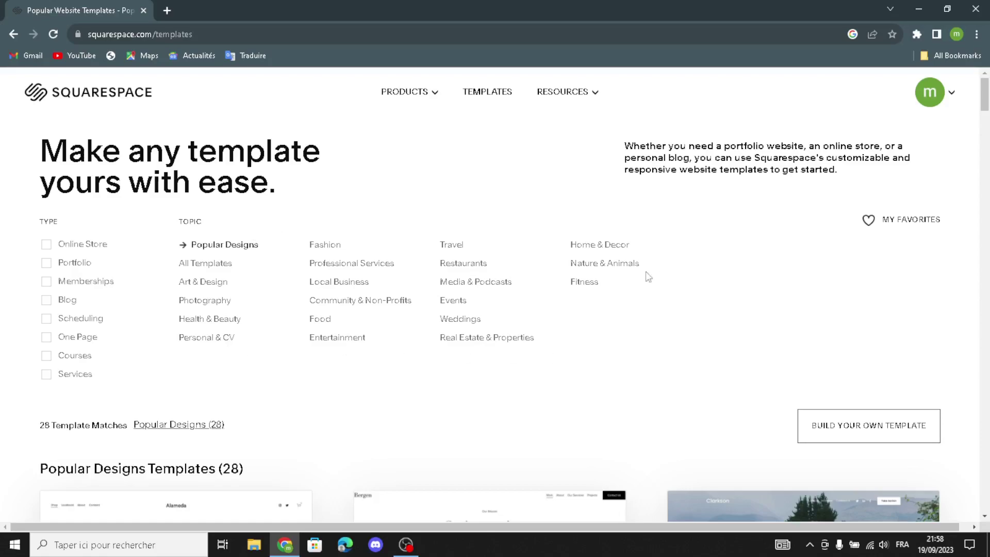
- Filter the templates by the Fitness topic and the Online Store, Memberships, Courses and Services types
click(585, 283)
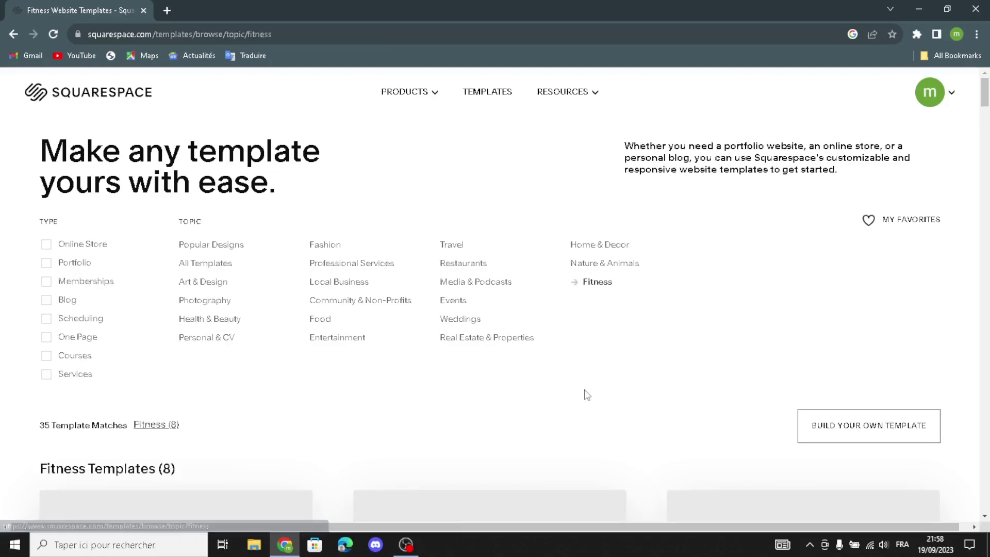
click(47, 246)
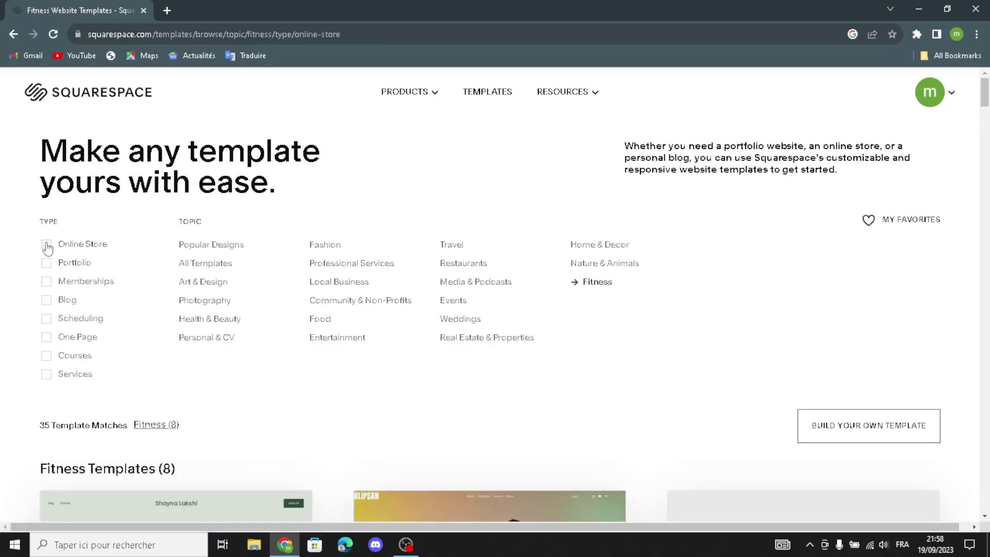
click(45, 285)
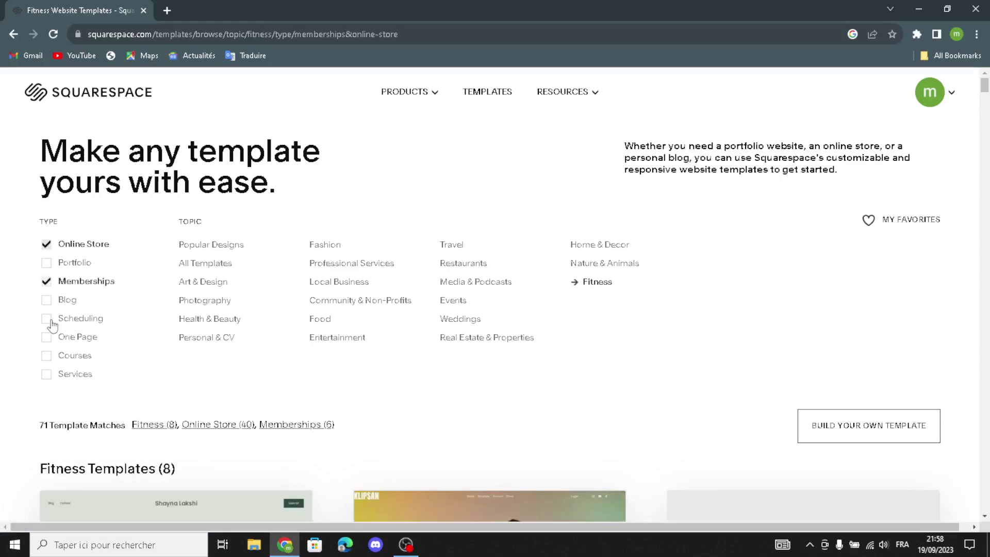
click(46, 355)
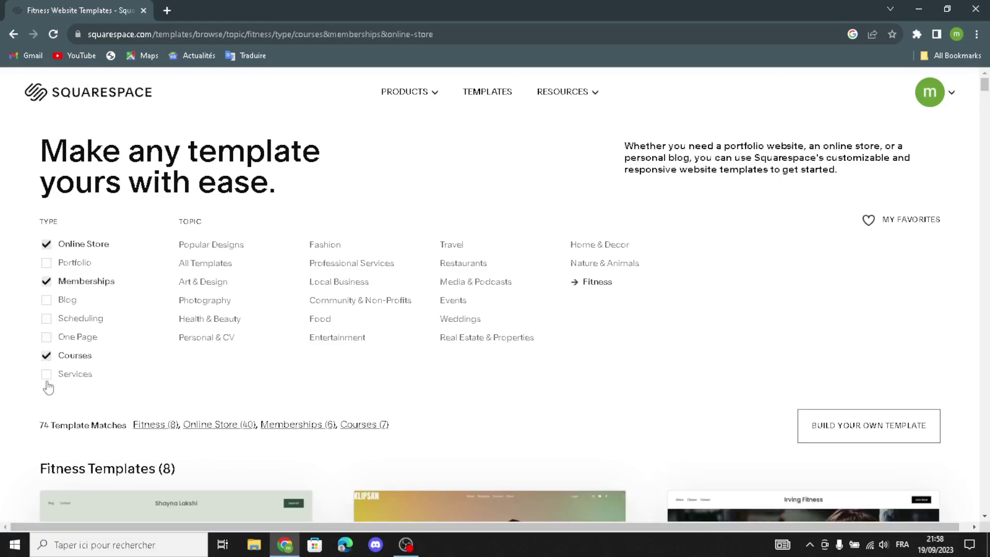
click(46, 379)
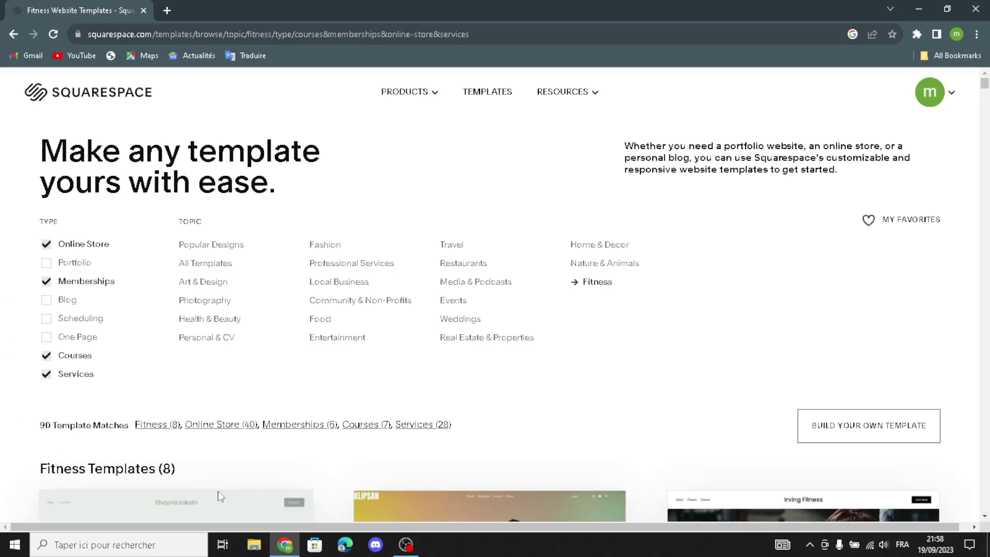
- Start a custom-built template from the banner below the first Fitness templates and title the site SportHub
scroll(825, 448, down, 4)
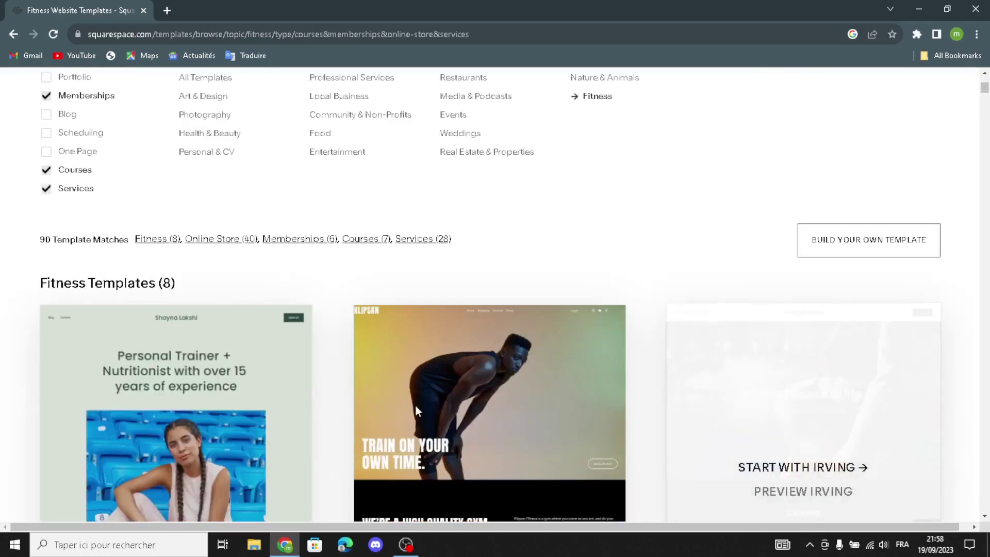
scroll(422, 394, down, 4)
scroll(671, 384, down, 2)
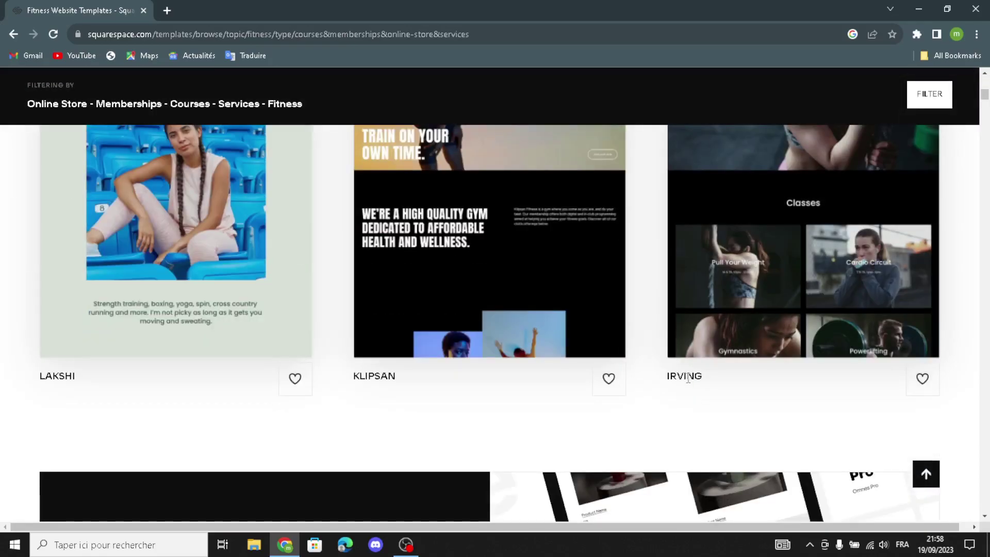
scroll(371, 381, down, 2)
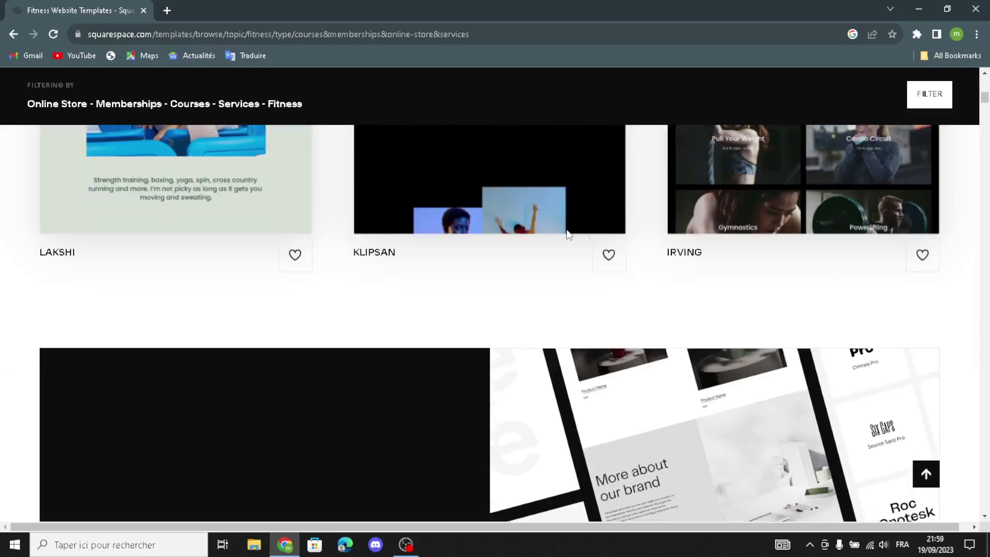
scroll(346, 442, down, 2)
click(114, 458)
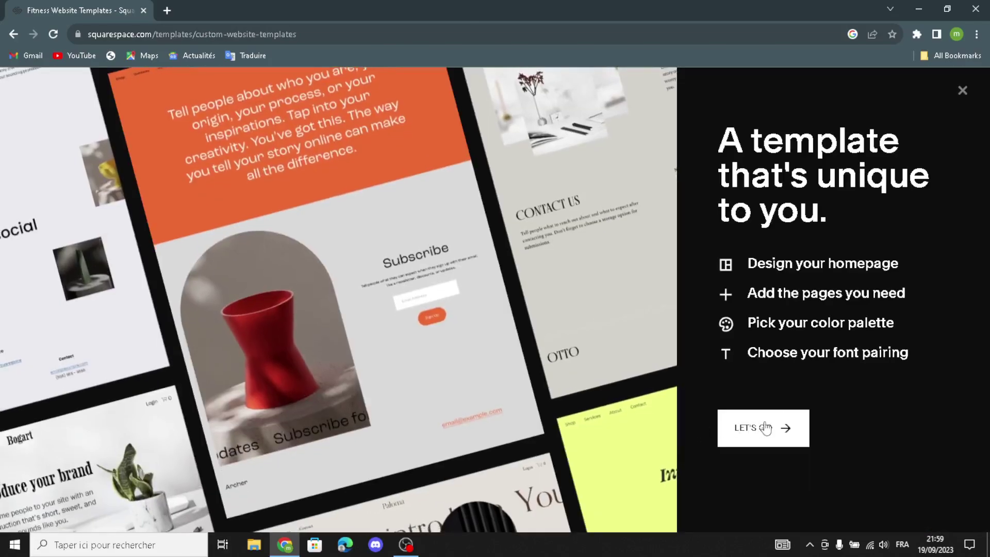
click(761, 427)
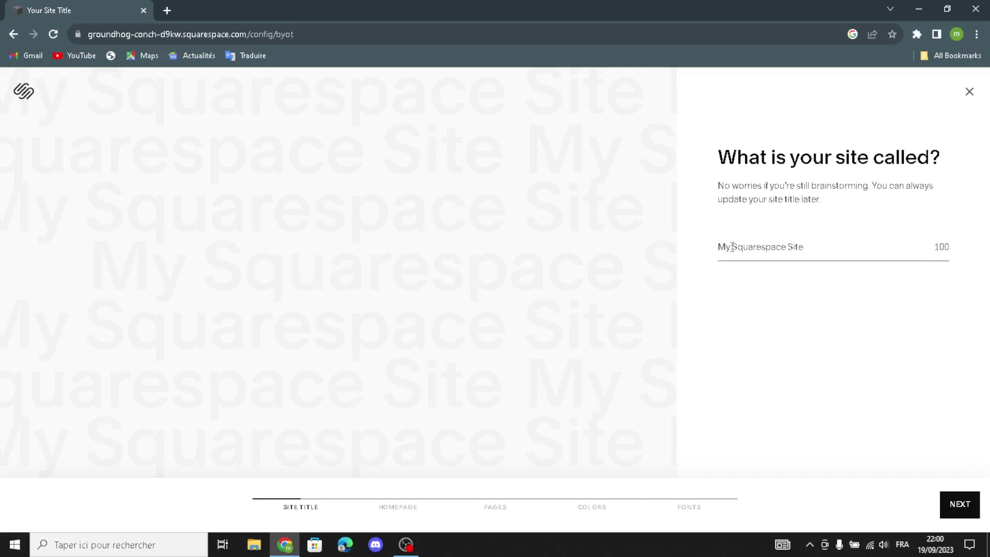
text(SportHub)
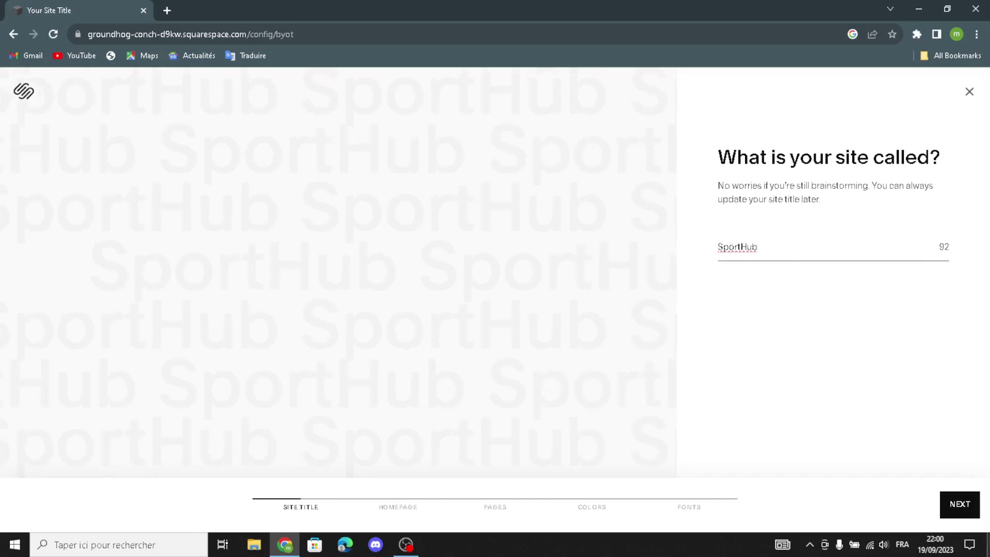
click(959, 504)
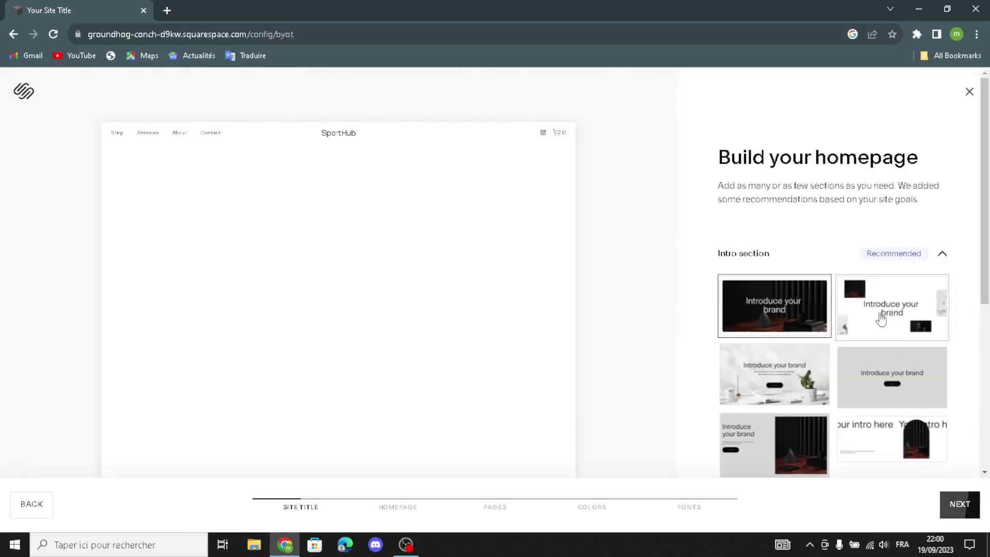
- Give the homepage the plain grey intro layout with a button and the Featured Products layout with three round images
scroll(892, 381, down, 4)
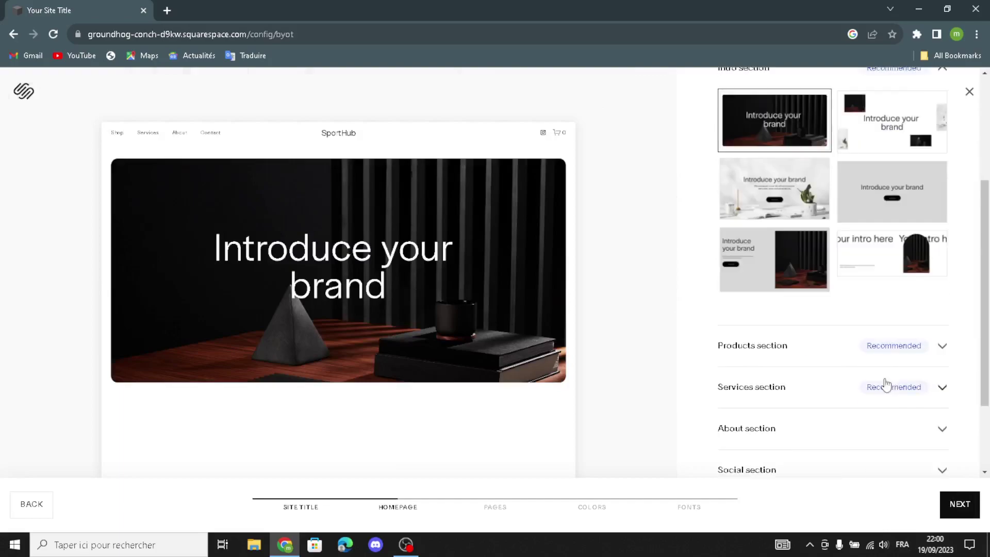
click(783, 353)
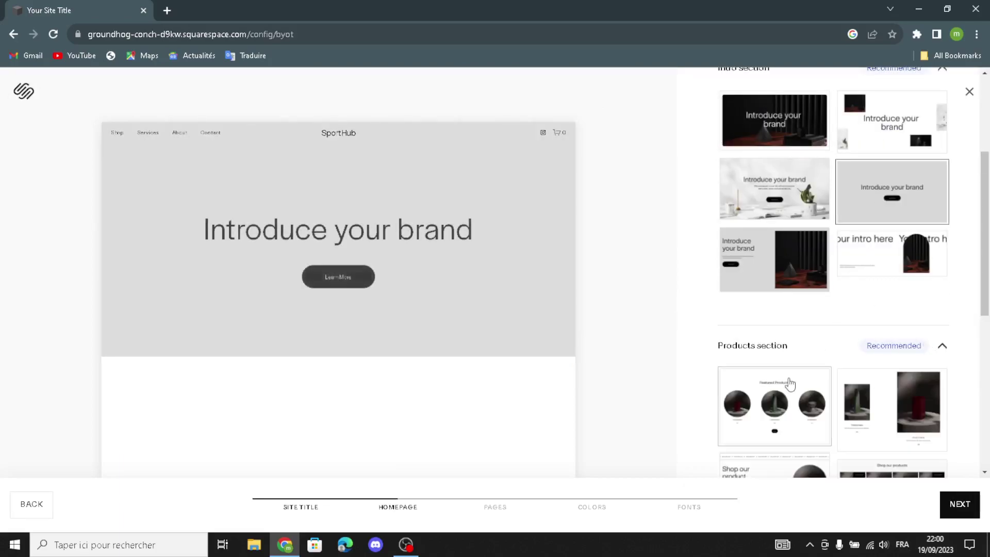
scroll(846, 332, down, 1)
scroll(843, 152, up, 3)
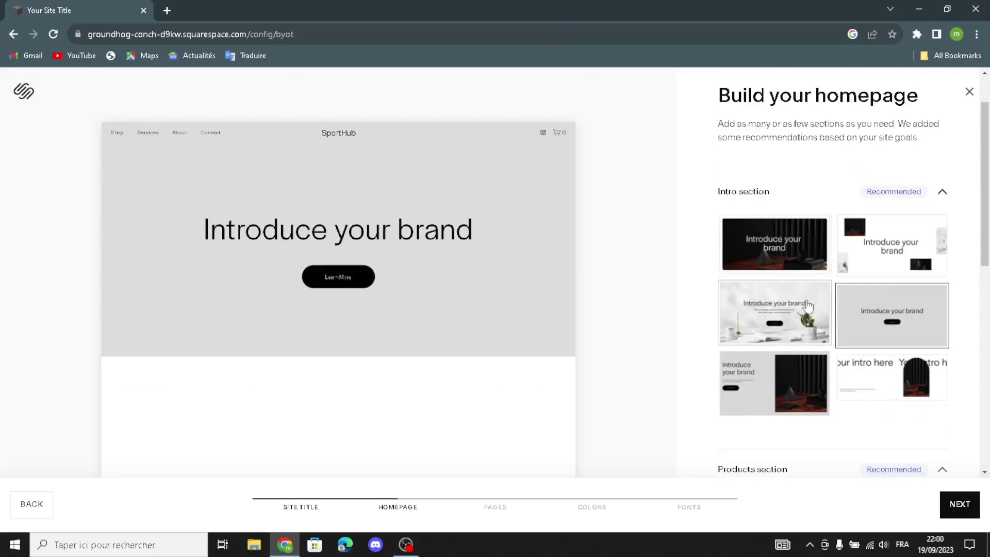
scroll(822, 361, down, 5)
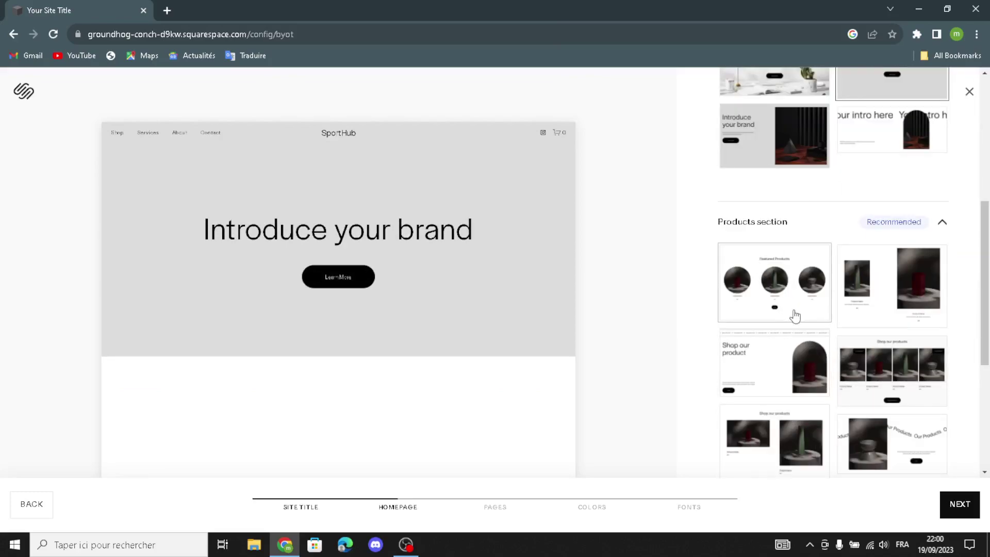
scroll(794, 314, down, 1)
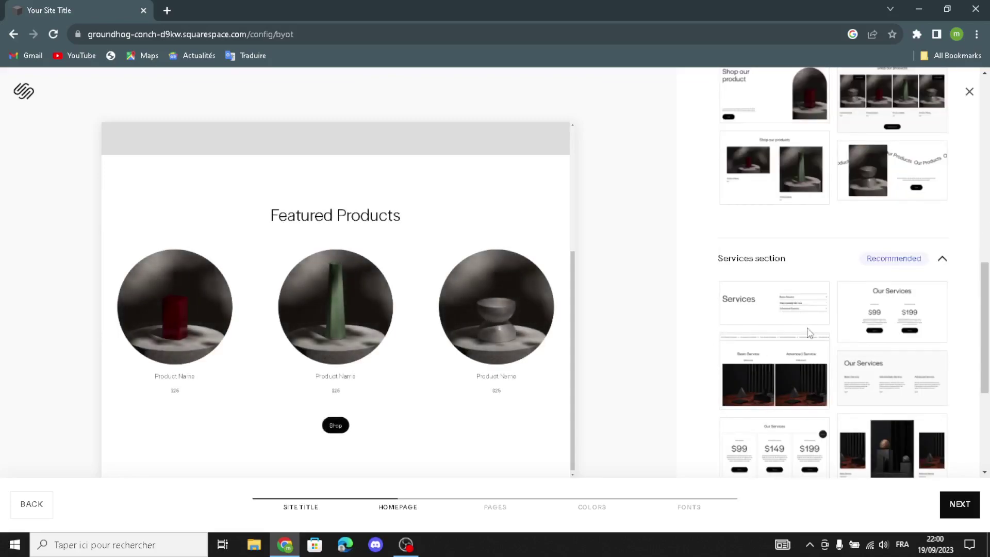
- Add the Services layout with the expandable list and the grey "More about our brand" layout with expandable questions
click(841, 350)
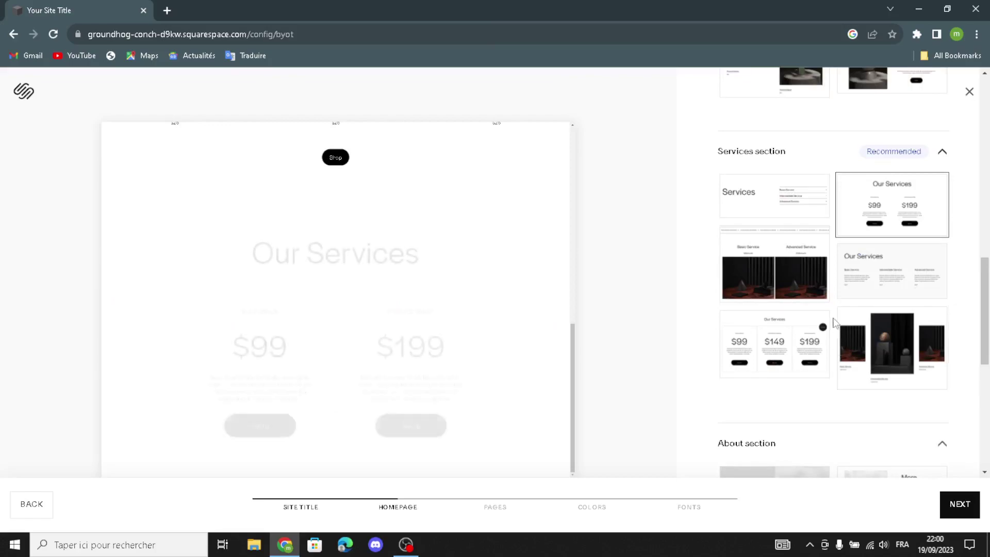
click(800, 201)
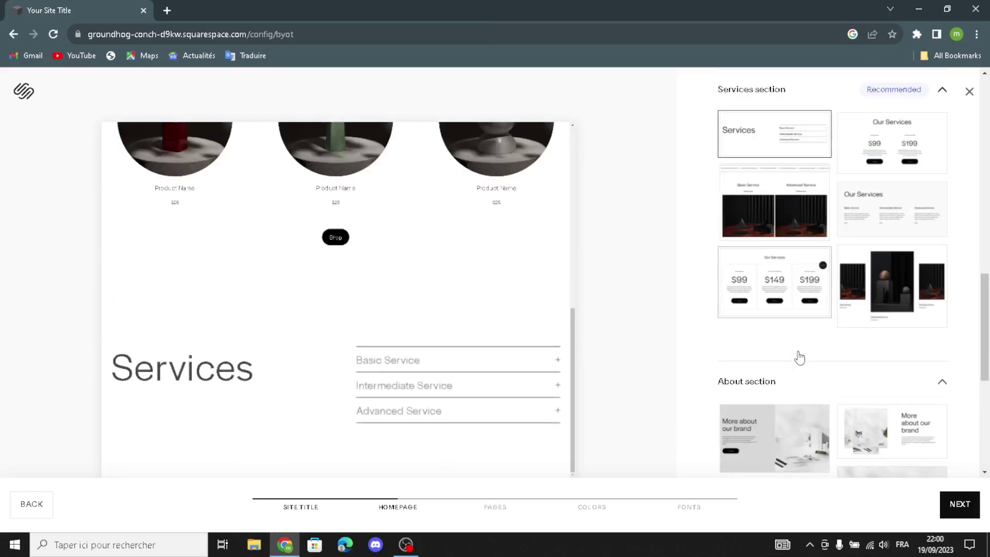
scroll(798, 356, down, 3)
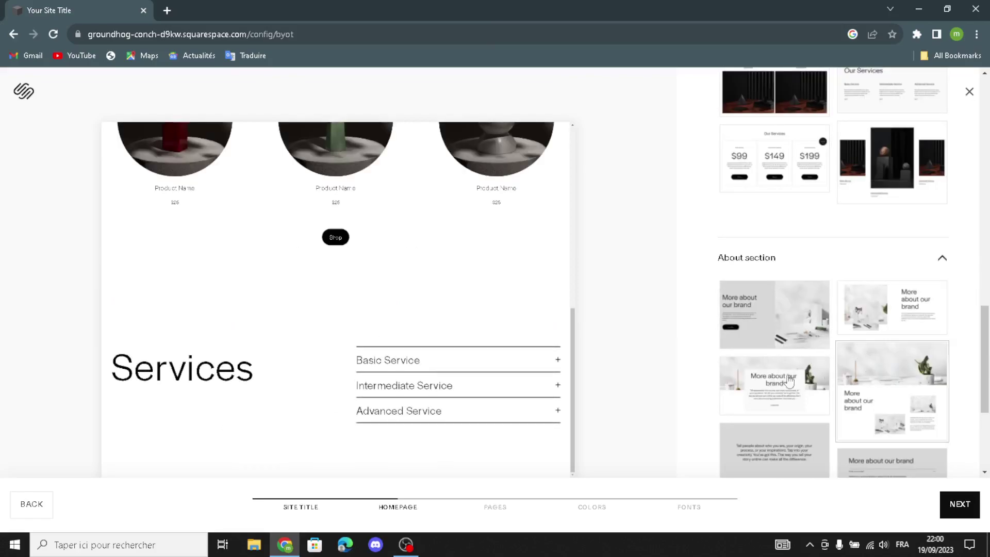
scroll(765, 407, down, 3)
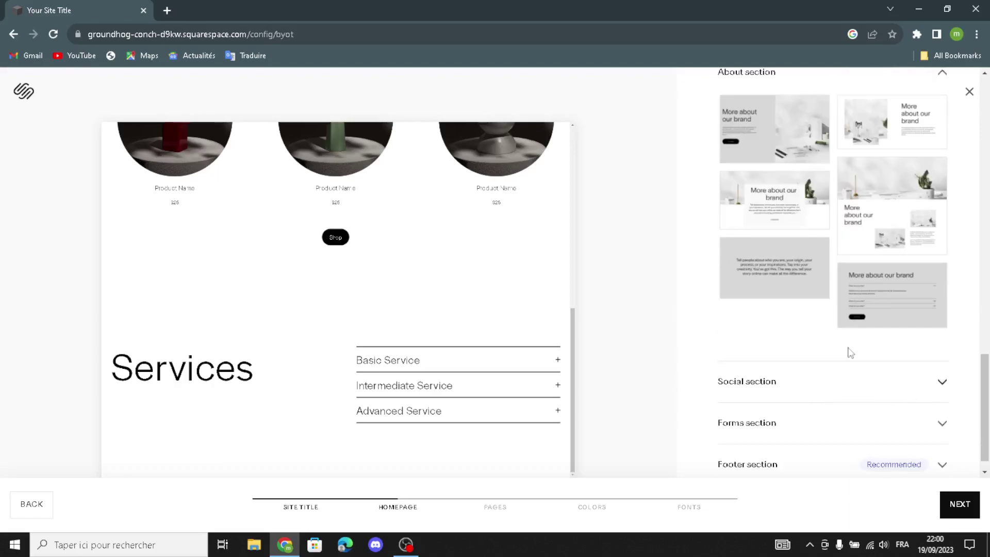
click(905, 312)
- Add the plain "Follow us on social" section and the Contact Us form layout without an image to the homepage
scroll(807, 401, down, 2)
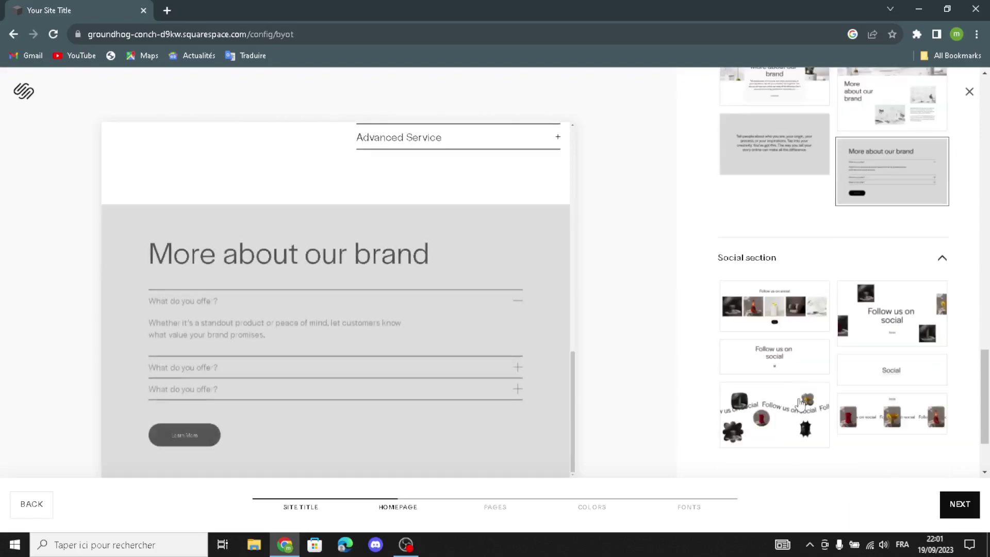
click(792, 377)
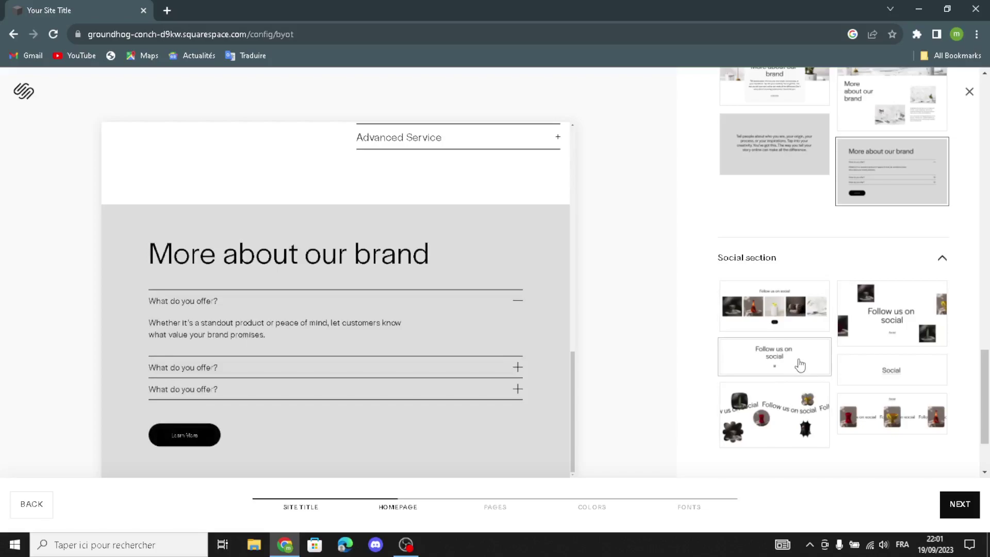
scroll(794, 361, down, 4)
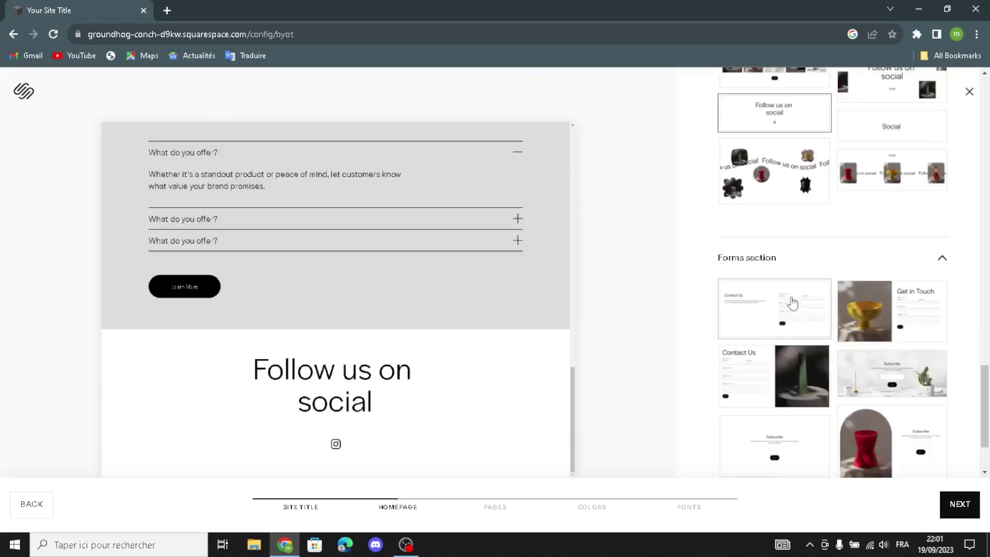
click(793, 303)
- Add the footer layout with Location, Hours and Contact columns, and review the section choices for the homepage
scroll(812, 376, down, 4)
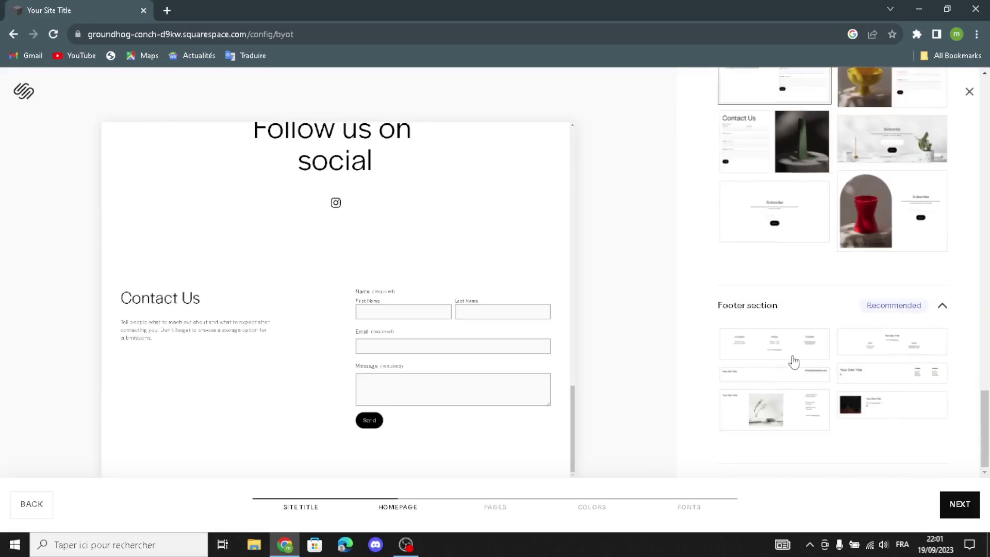
click(796, 354)
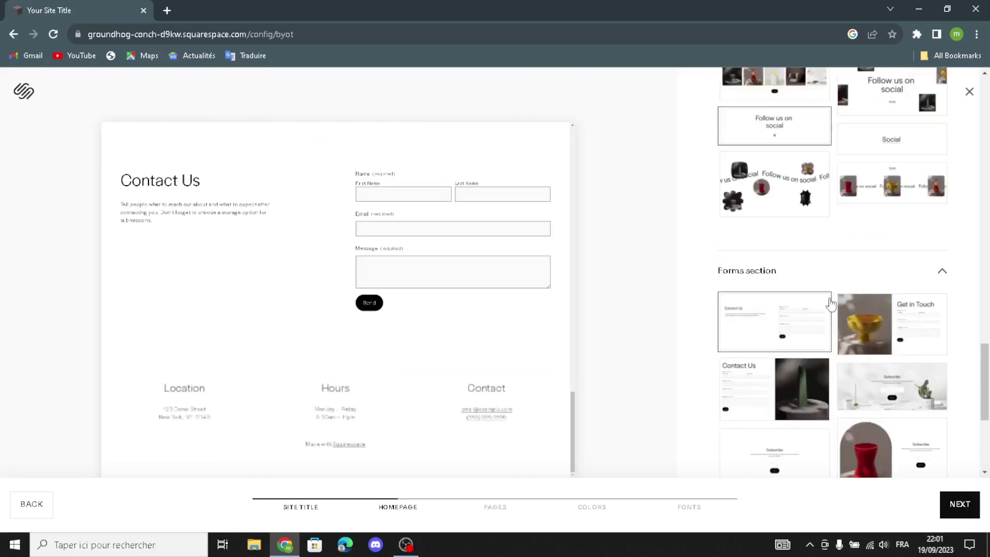
scroll(830, 306, up, 6)
scroll(830, 304, up, 12)
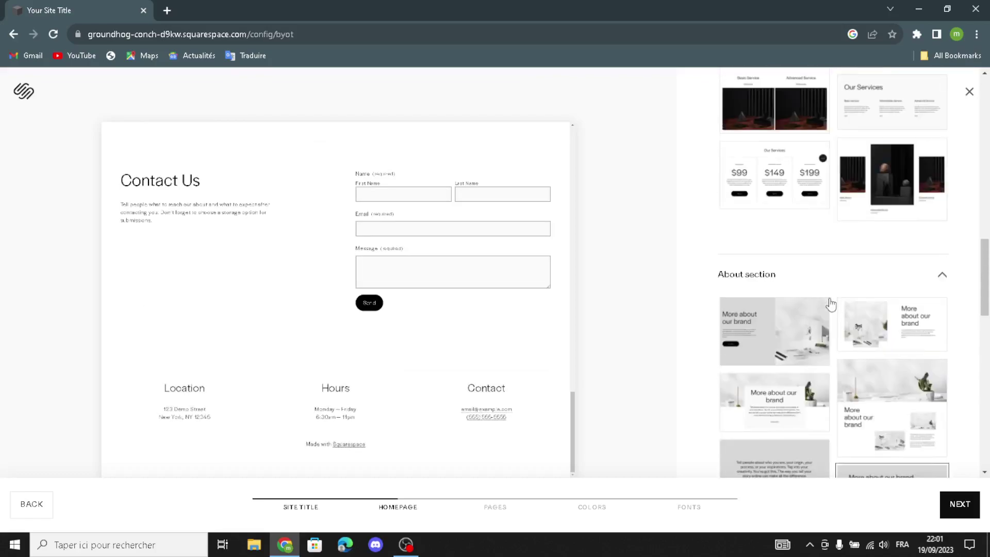
scroll(830, 304, up, 4)
scroll(835, 319, down, 10)
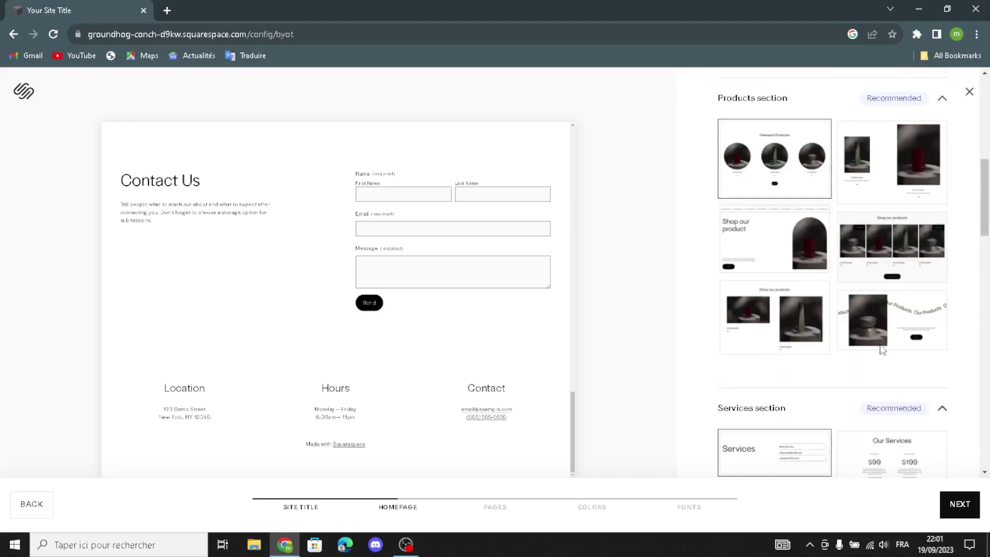
scroll(912, 442, down, 3)
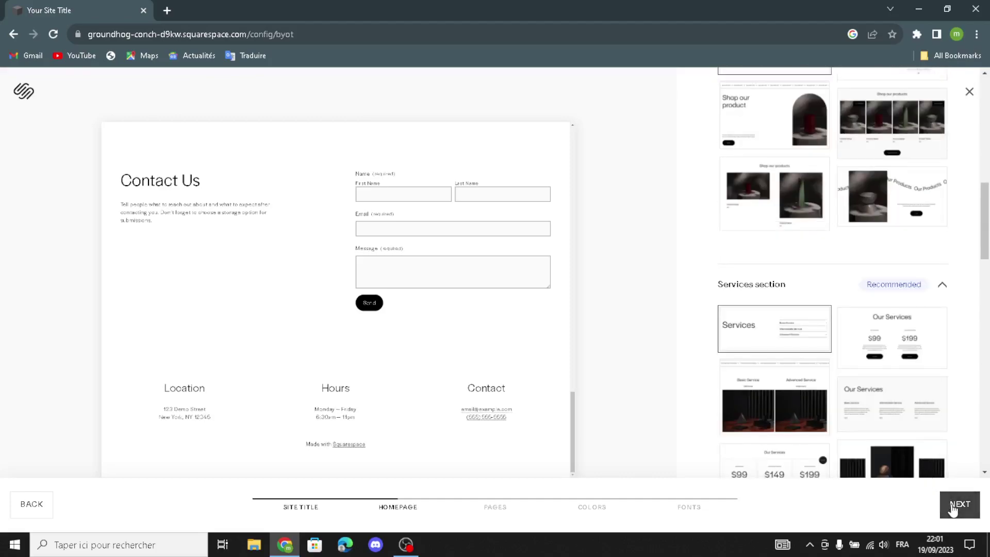
- Keep the recommended About, Contact, Shop and Services pages and apply the navy blue monochromatic color palette
click(954, 509)
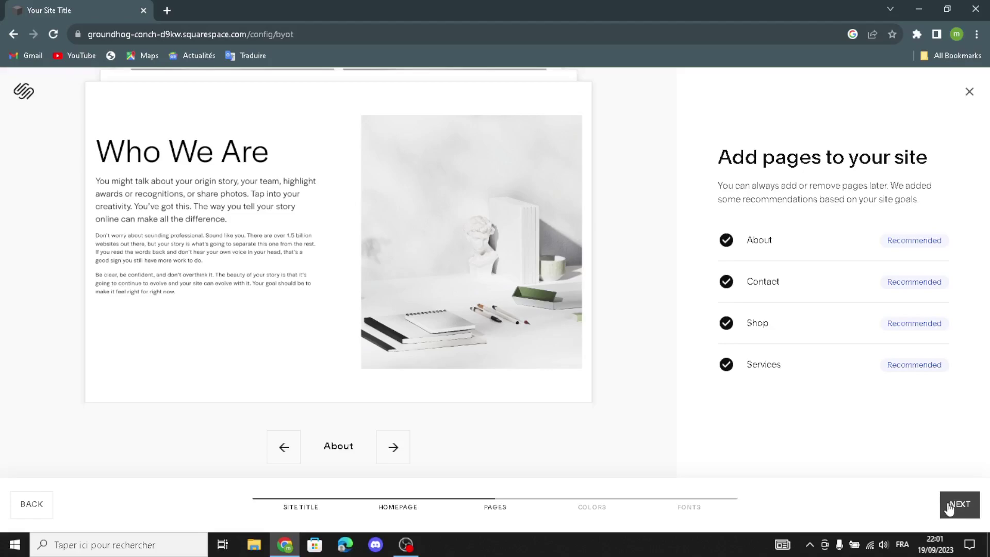
click(949, 506)
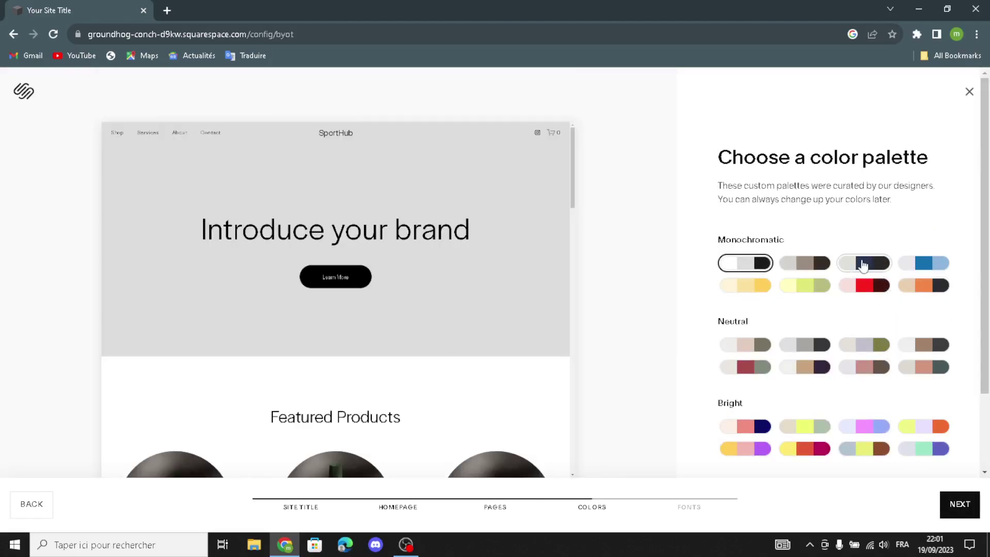
click(870, 262)
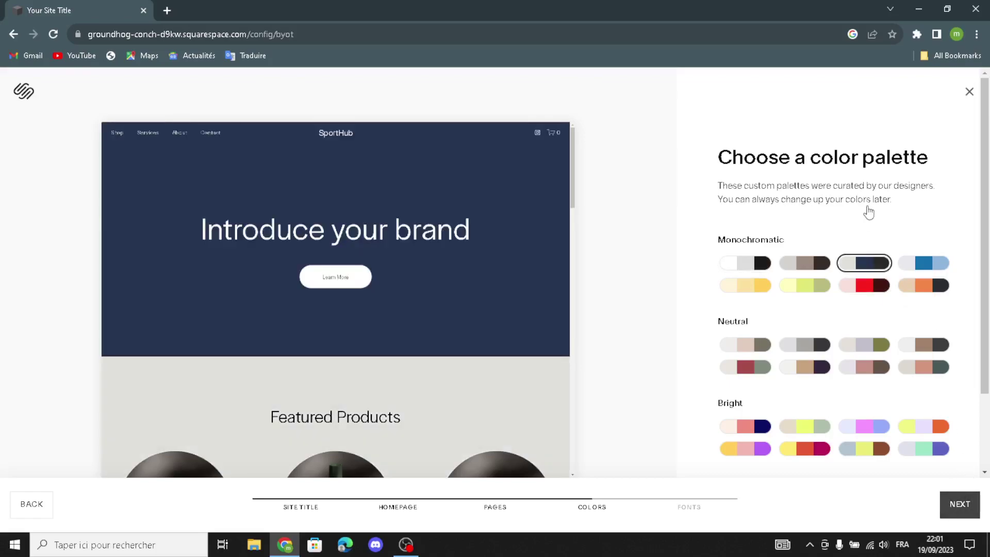
- Apply the Work Sans font pack from the sans-serif fonts and finish the site design setup
scroll(886, 356, down, 2)
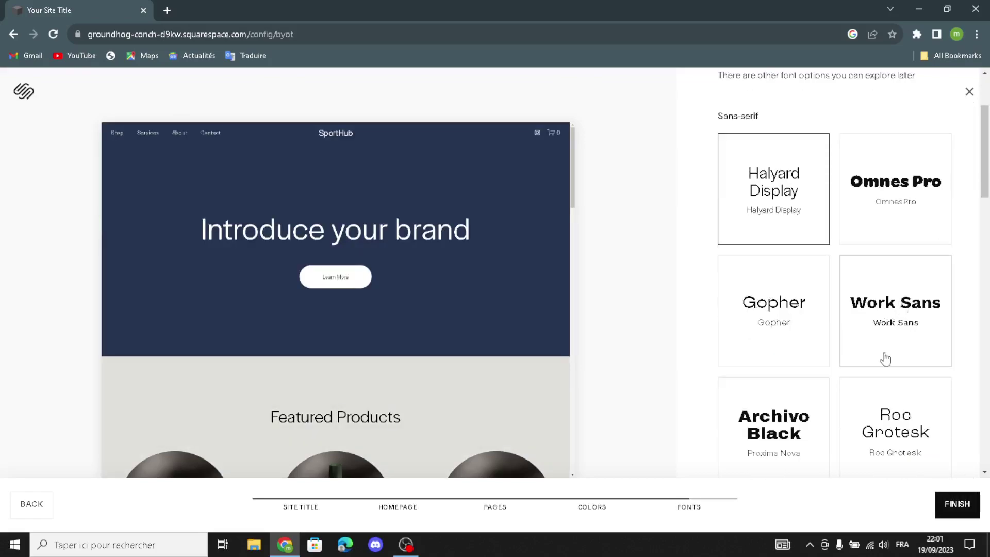
scroll(902, 316, down, 1)
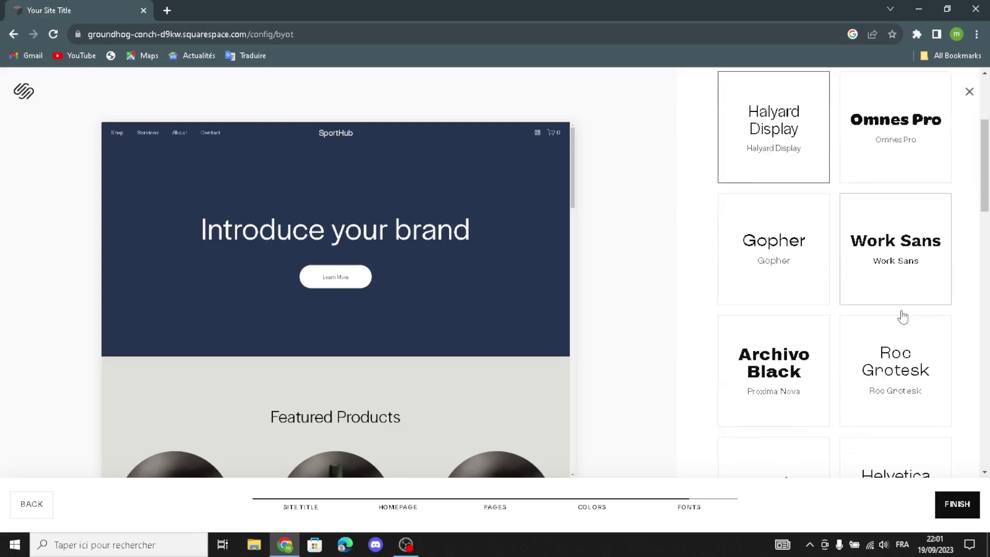
scroll(885, 347, up, 3)
scroll(898, 351, down, 2)
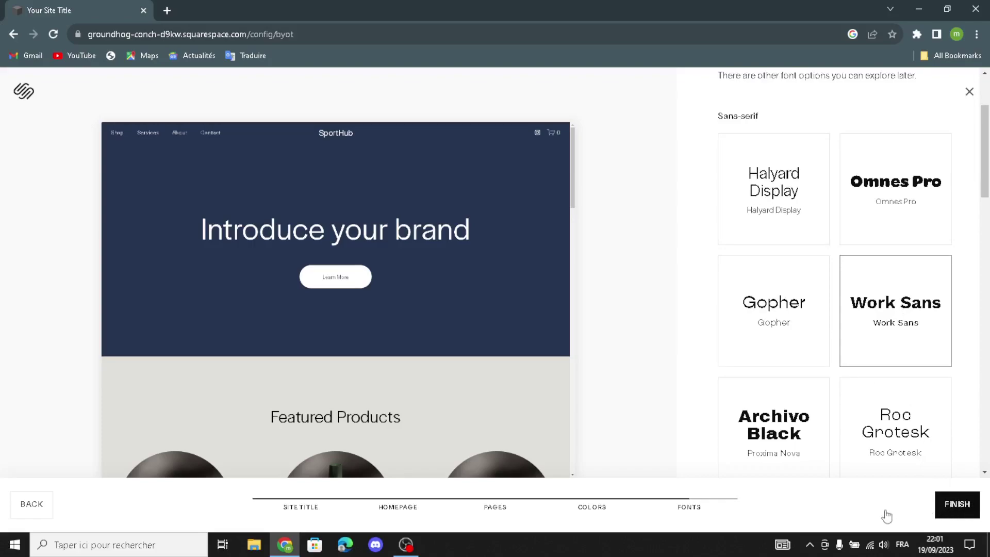
click(950, 499)
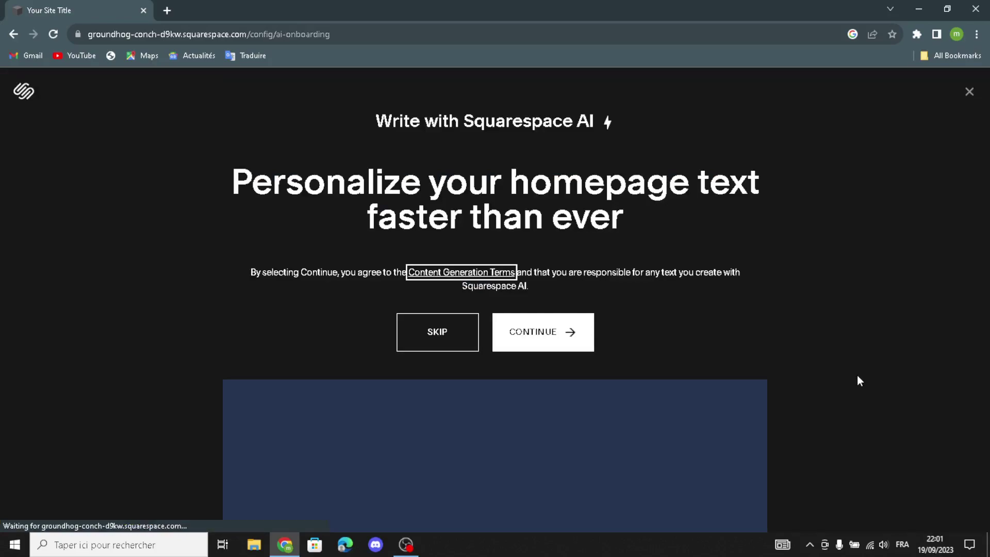
- Personalize the homepage text with Squarespace AI, using the description "sports and fitness business" and the Professional writing style
click(532, 334)
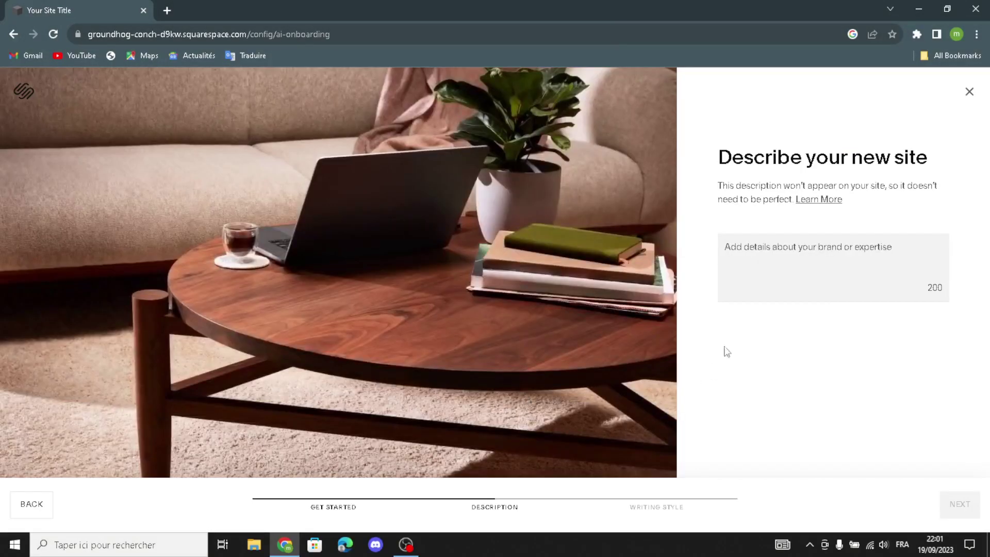
click(749, 243)
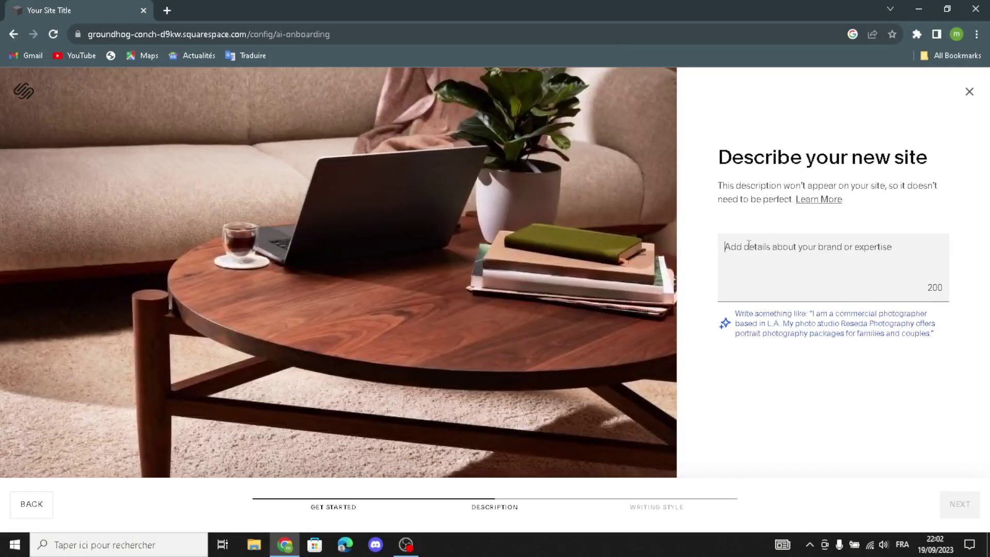
text(s)
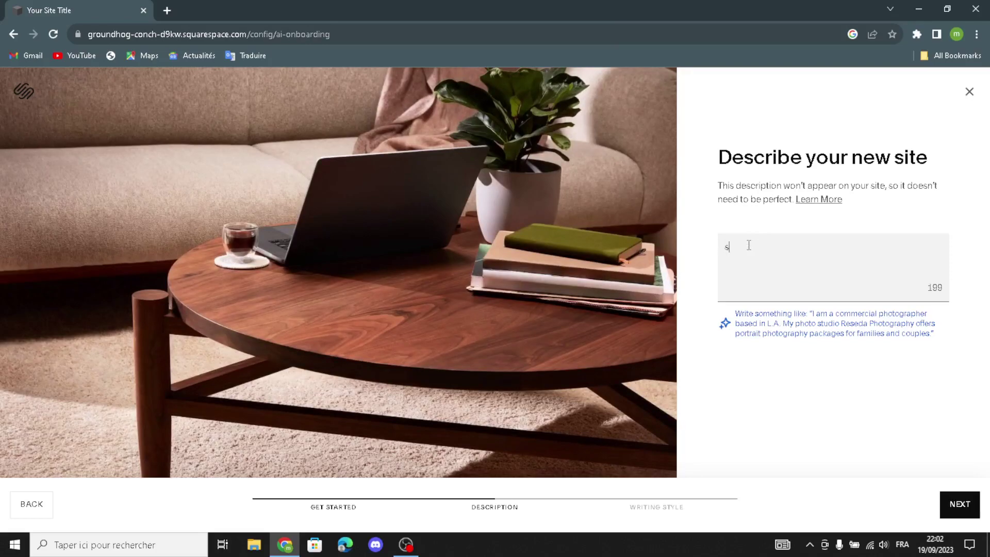
text(ports and)
text( nu)
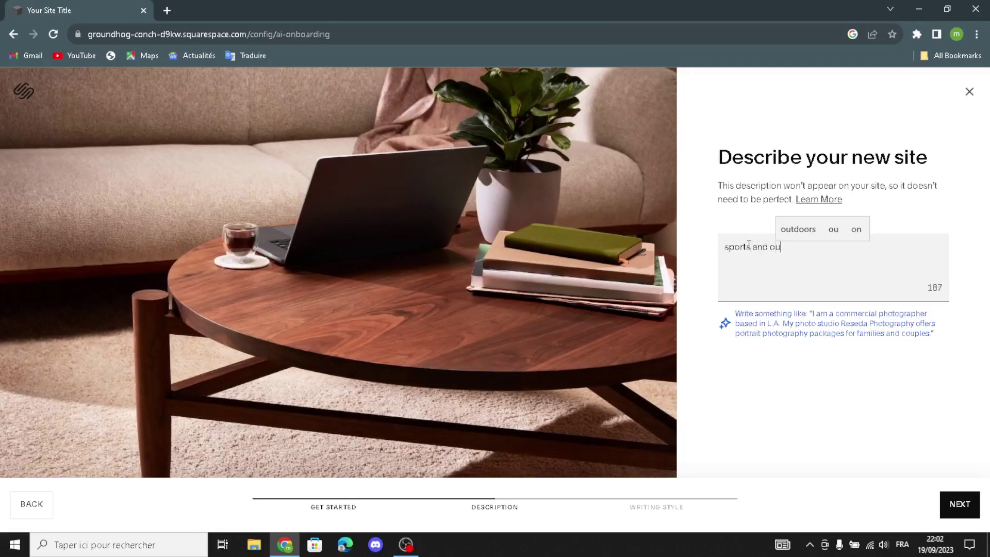
key(BackSpace)
key(BackSpace)
text(fitness business)
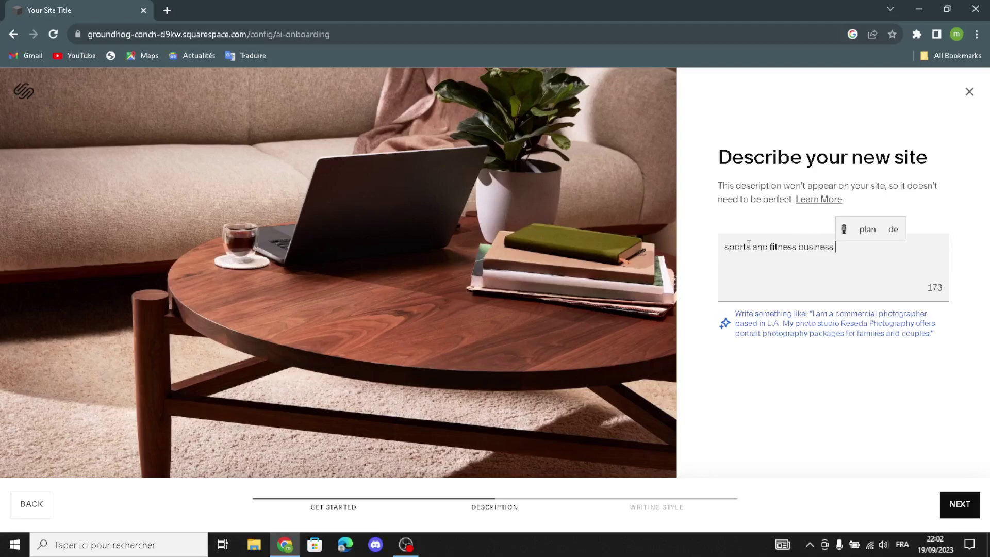
click(947, 505)
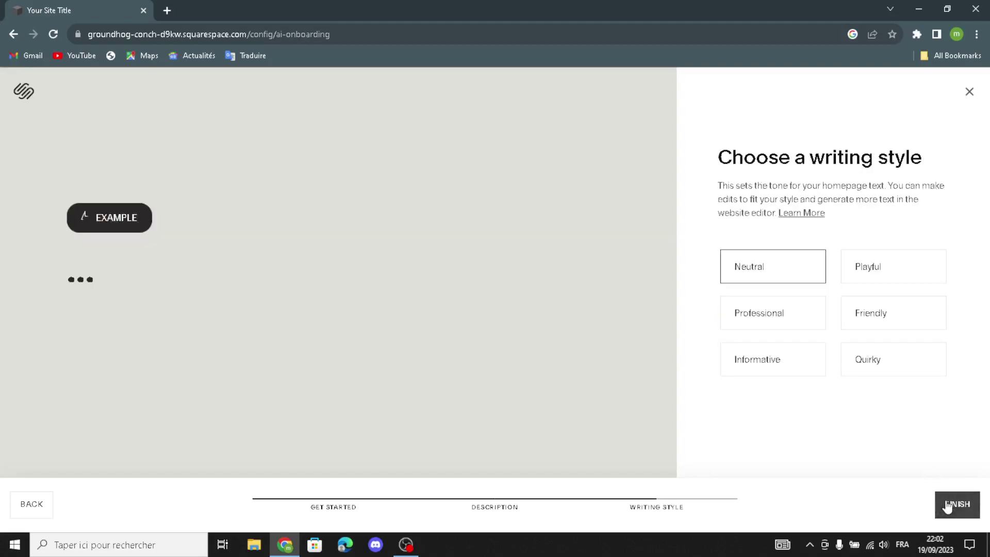
click(776, 317)
click(979, 502)
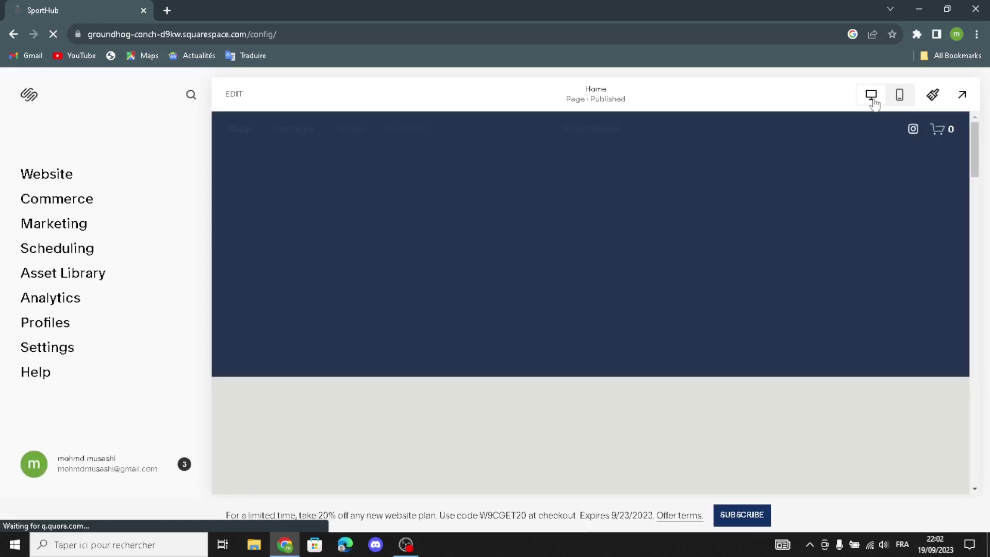
- Preview the generated homepage in the desktop and mobile views, and return to the desktop view
scroll(681, 265, down, 4)
scroll(715, 215, up, 4)
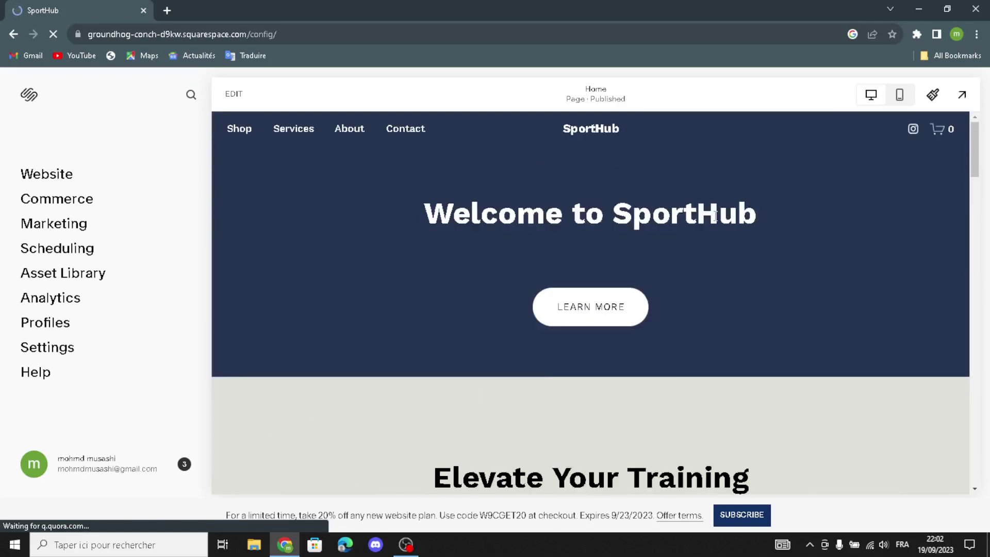
click(899, 94)
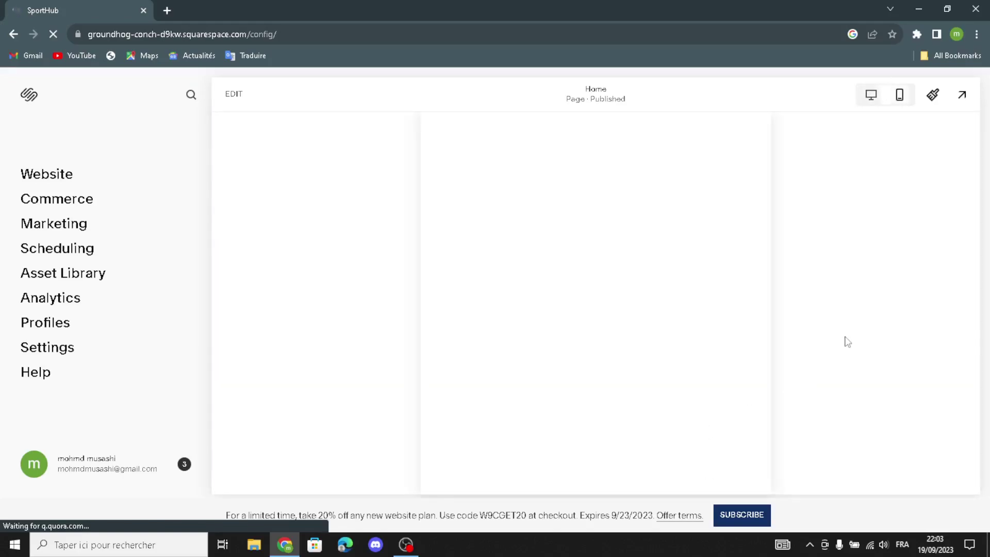
scroll(614, 369, down, 6)
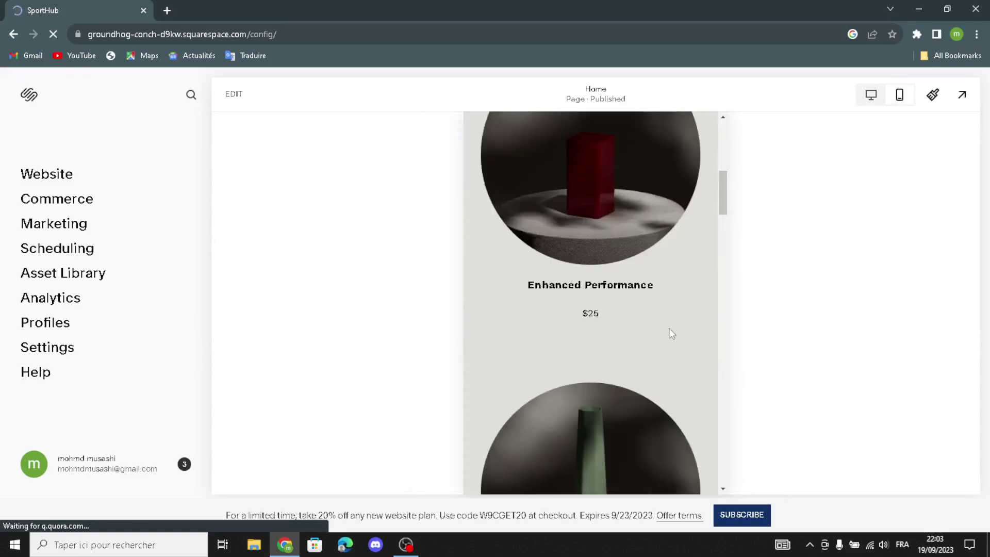
scroll(669, 330, up, 5)
click(871, 95)
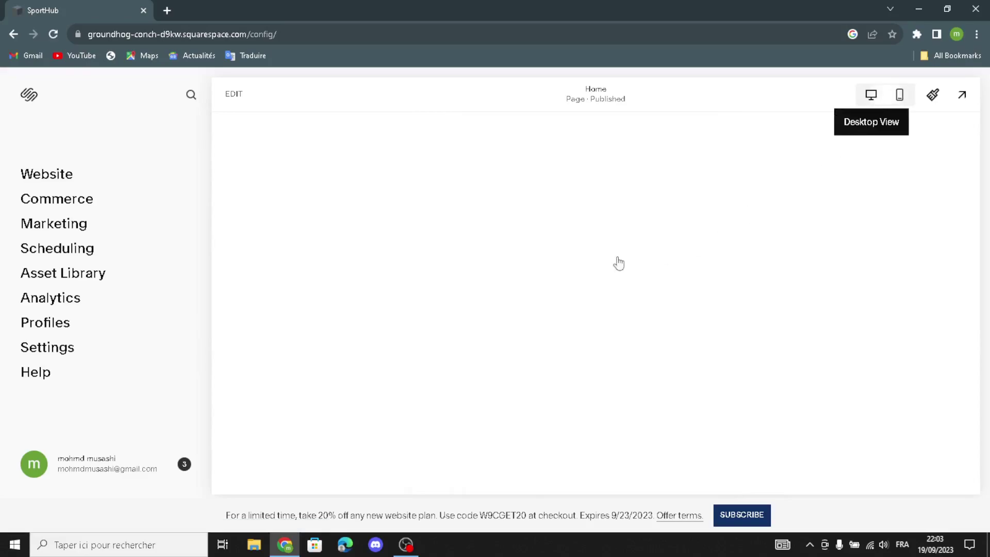
scroll(770, 319, up, 1)
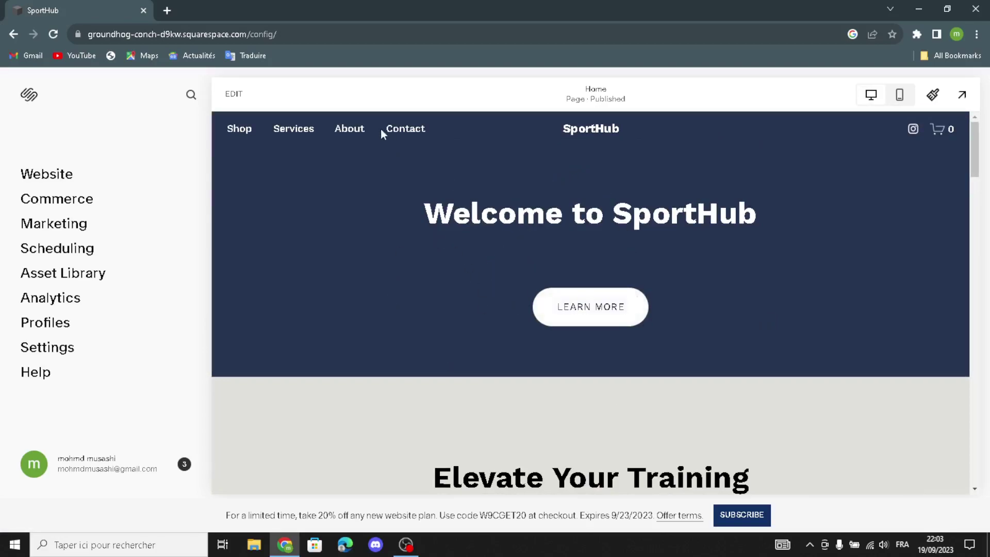
- Open the homepage for editing and examine the font pack, base size and global text styles in the site styles
click(235, 95)
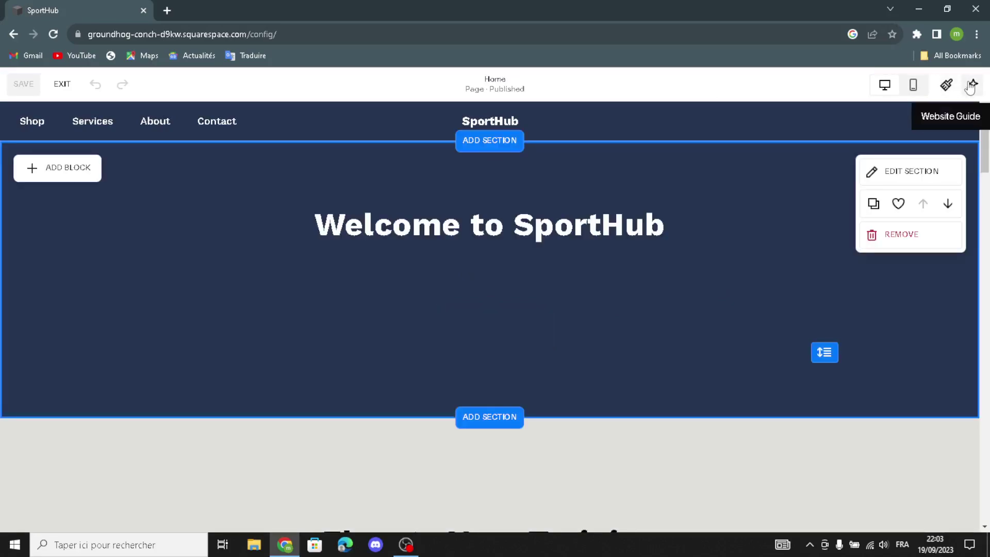
click(946, 86)
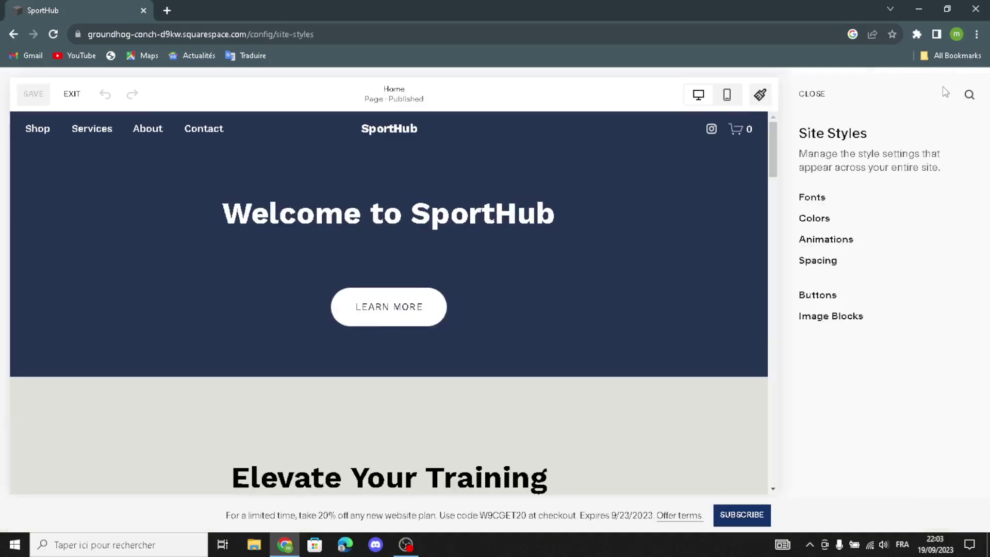
click(808, 201)
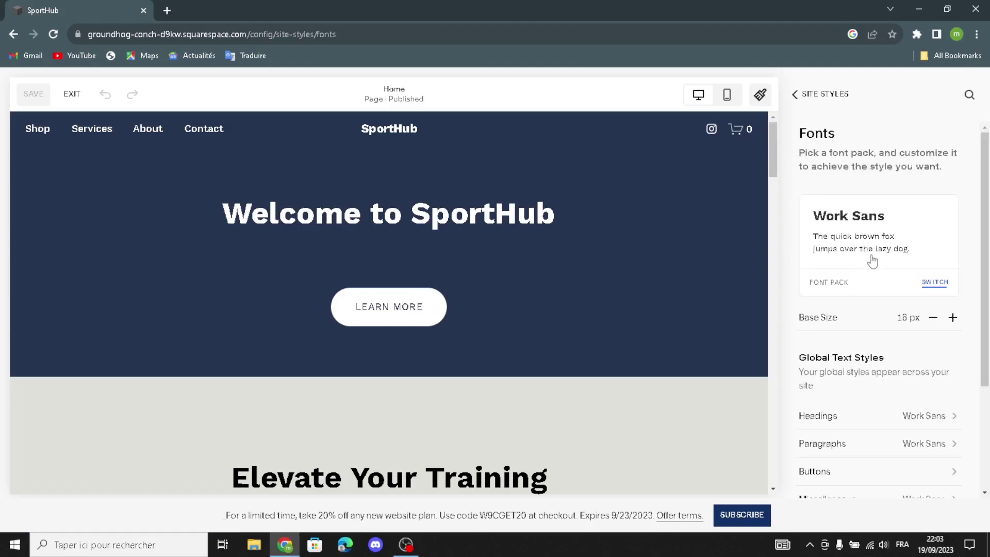
scroll(844, 396, down, 1)
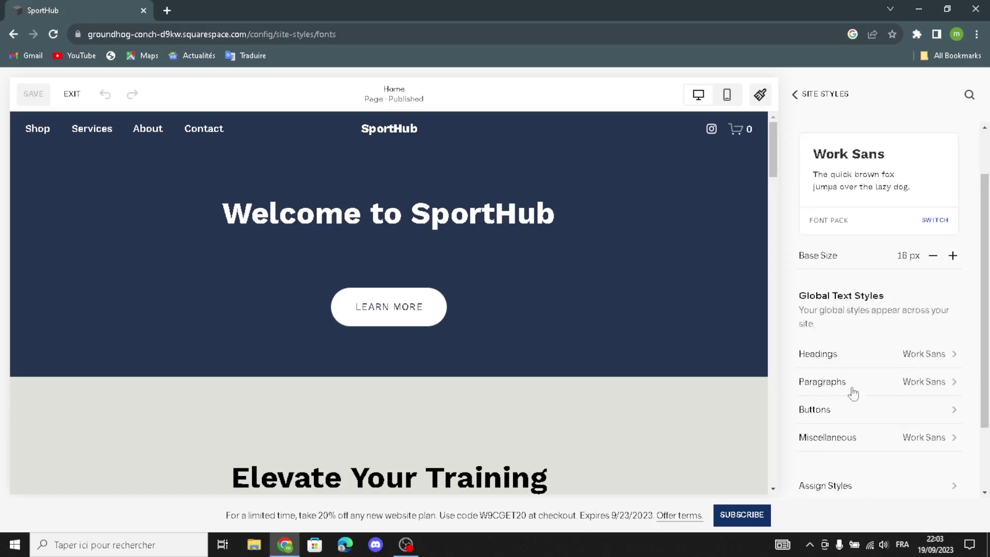
scroll(836, 419, down, 2)
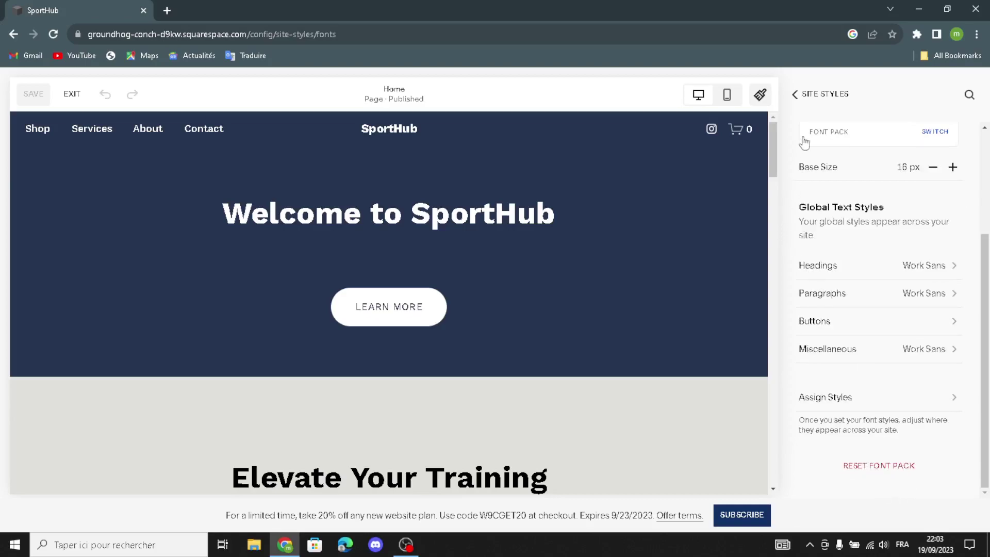
click(803, 102)
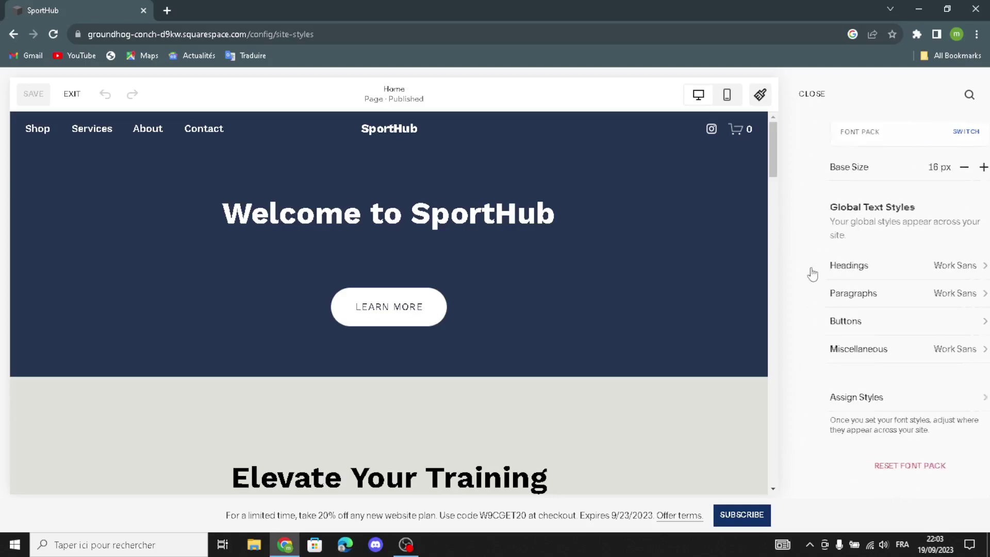
- Examine the site's color palette and themes, including the header, sitewide and text colors of the Bright 1 theme
click(824, 226)
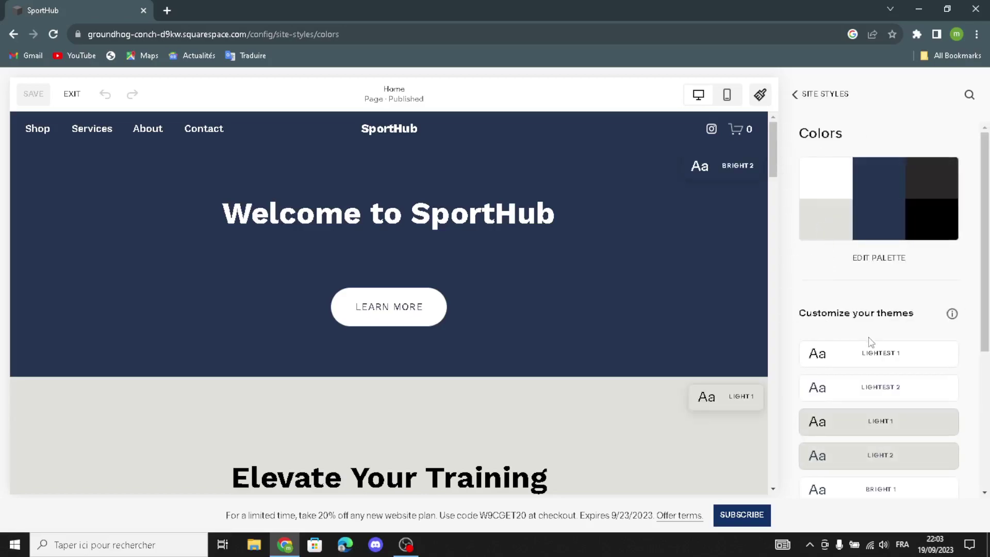
scroll(871, 366, down, 2)
click(959, 367)
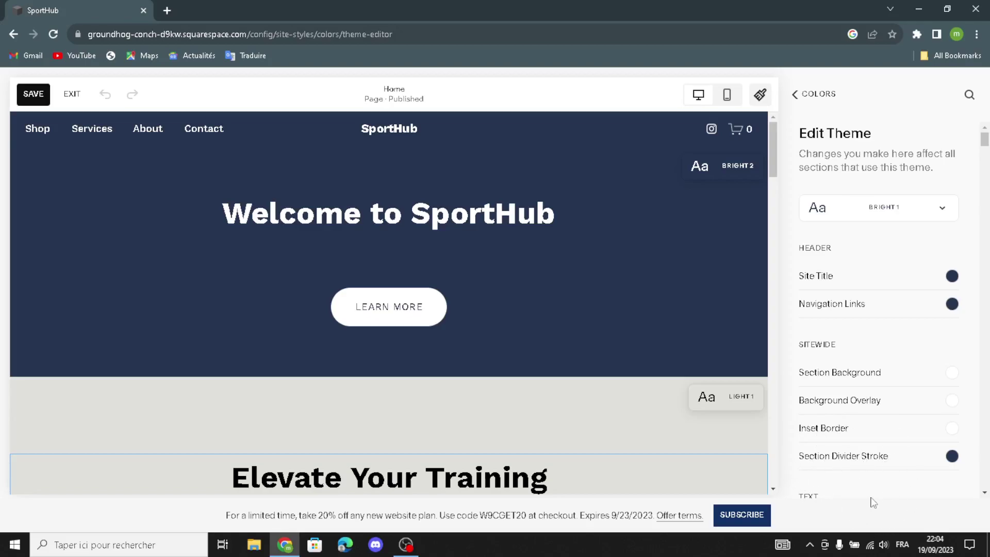
scroll(886, 471, down, 1)
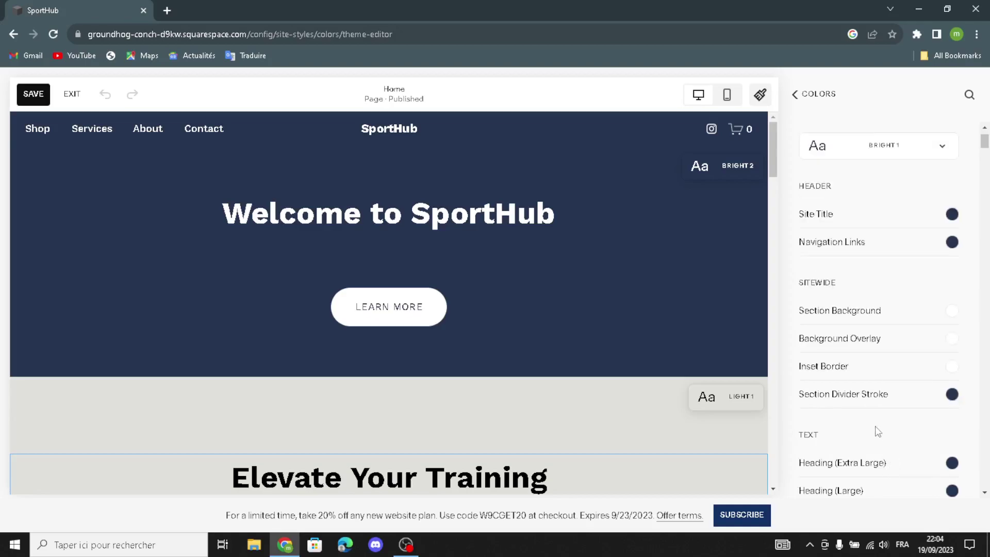
scroll(904, 453, down, 2)
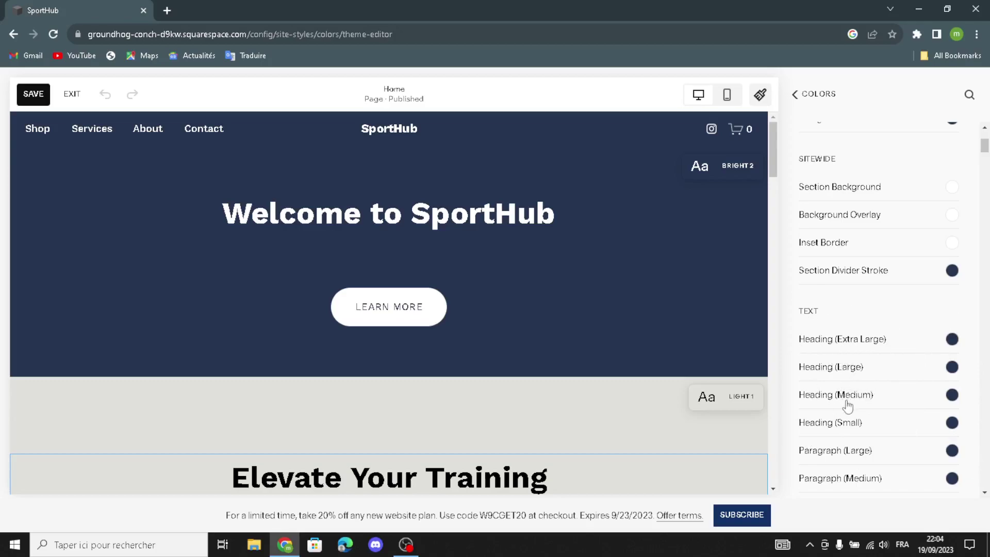
scroll(873, 475, down, 3)
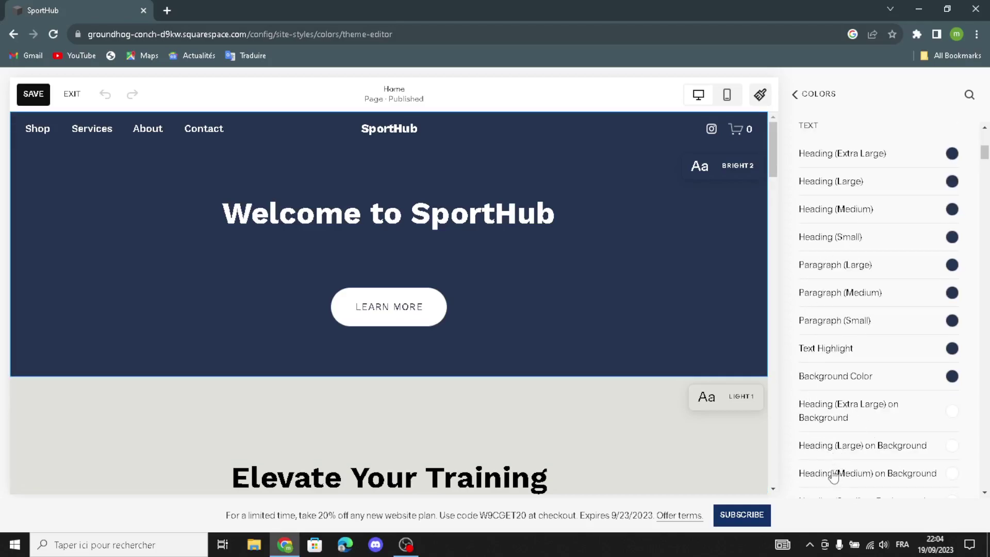
scroll(848, 386, down, 4)
scroll(847, 365, up, 2)
click(794, 94)
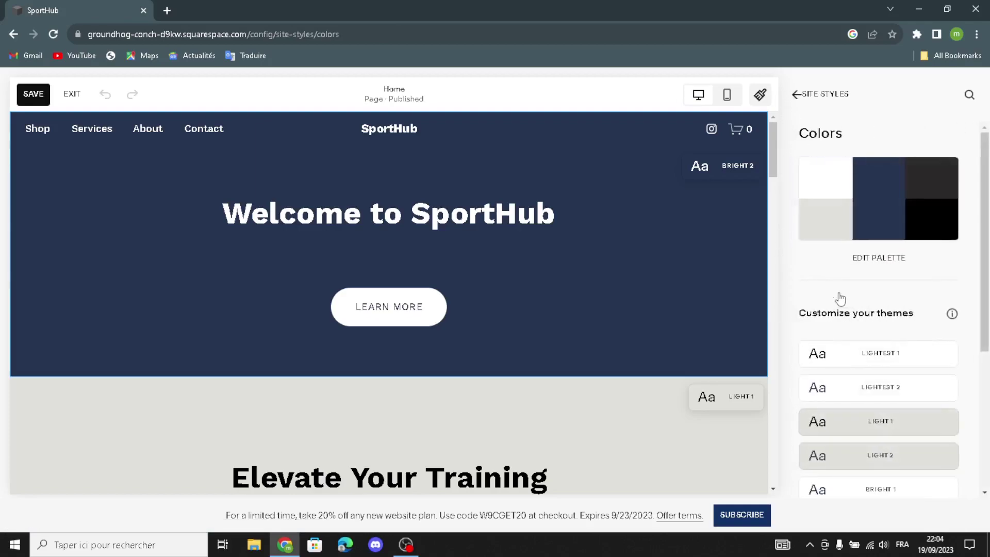
click(801, 99)
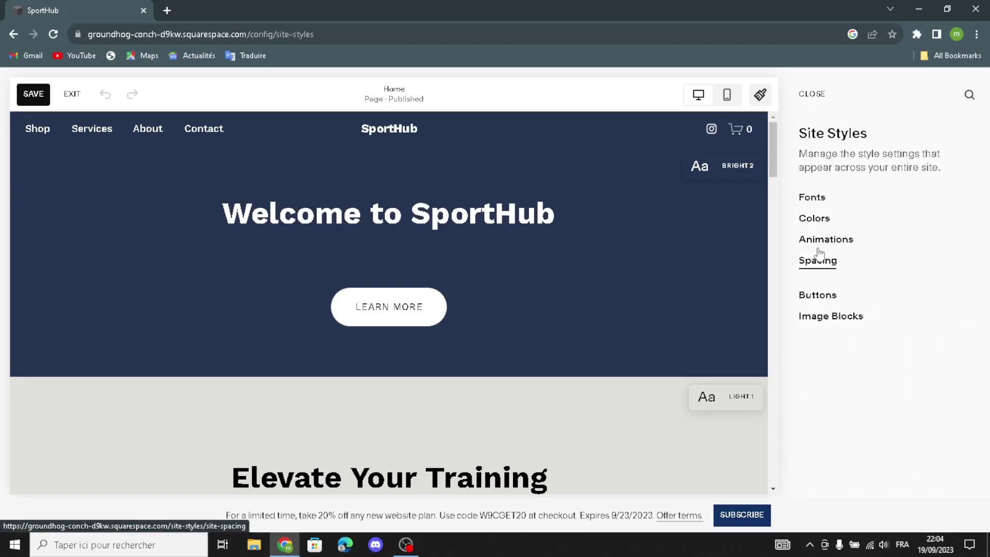
- Examine the Animations and Spacing options of the site styles and return to the page editor
click(812, 244)
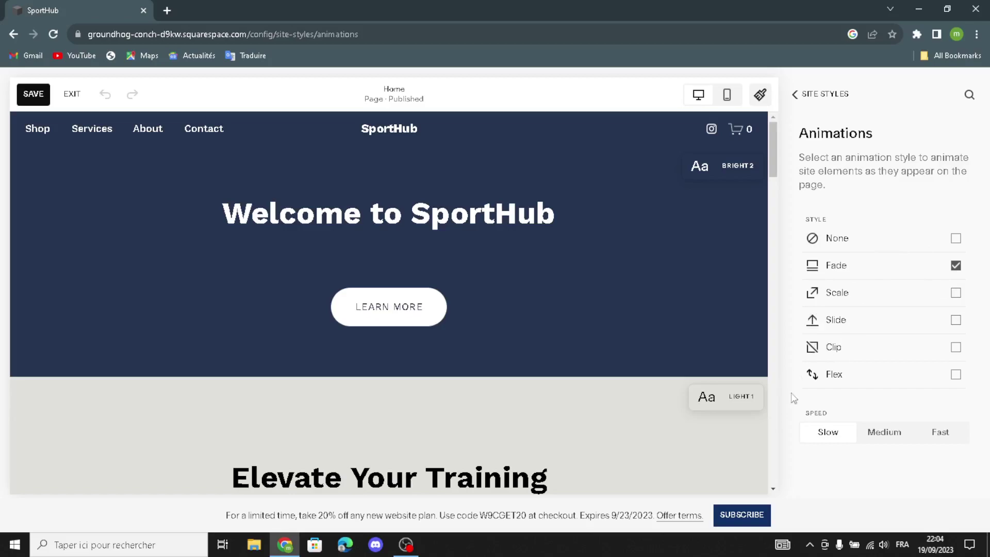
click(795, 94)
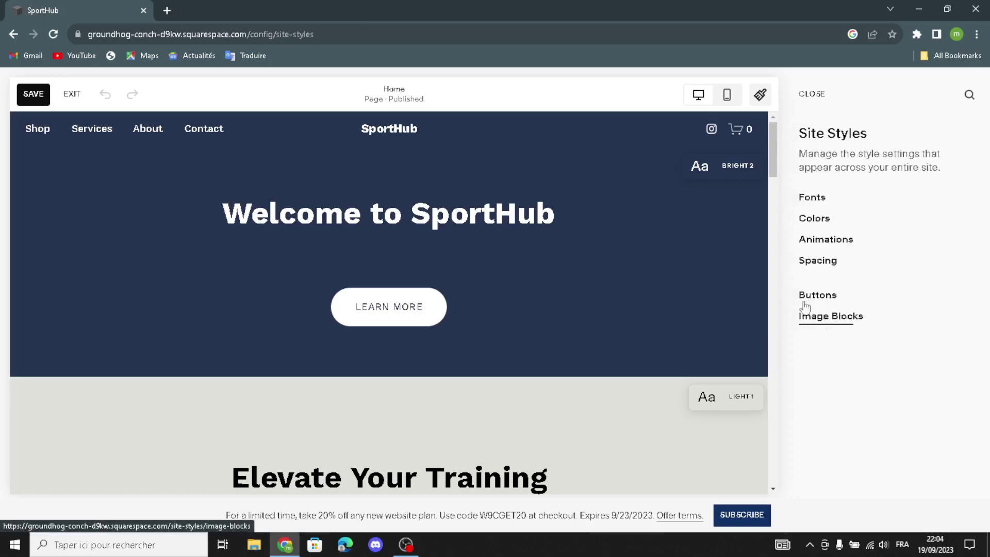
click(811, 270)
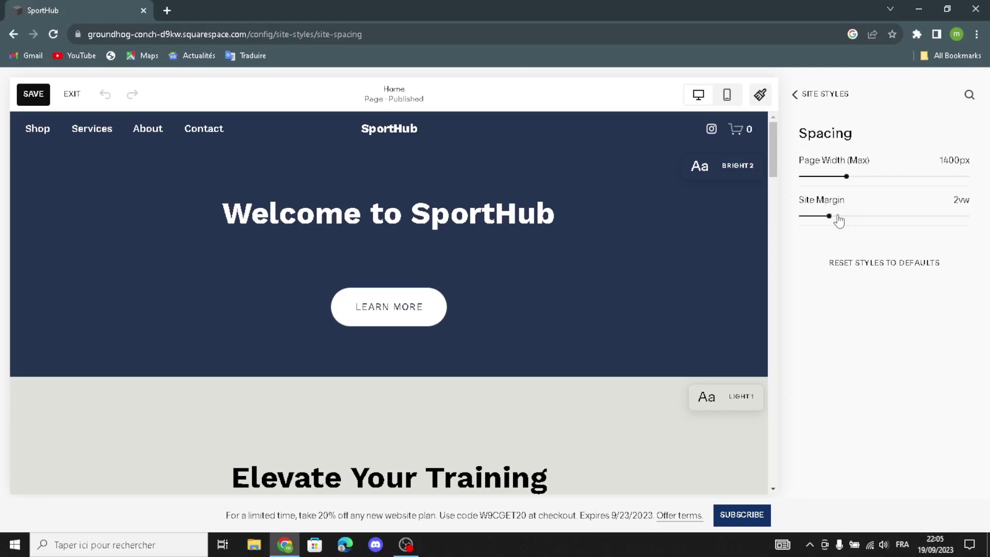
click(794, 95)
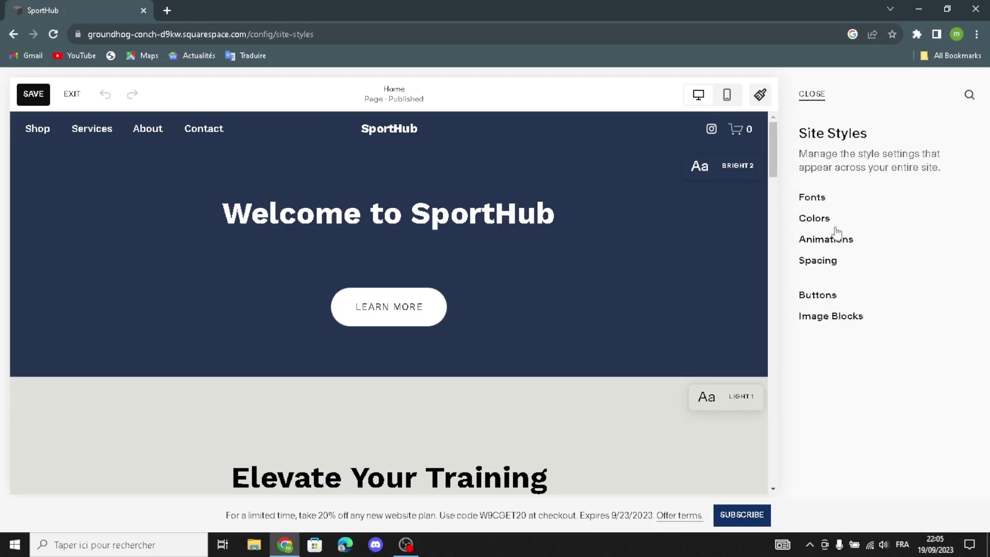
click(705, 294)
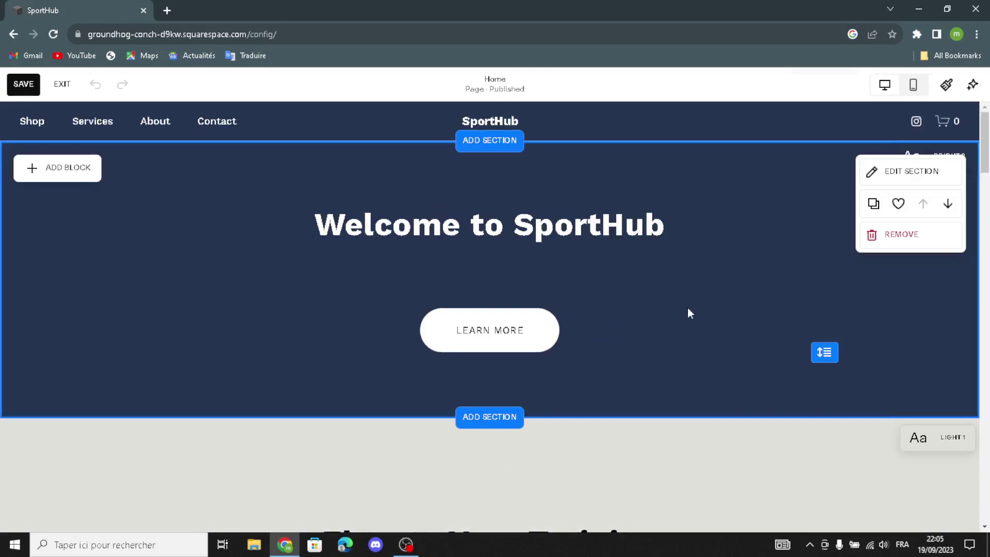
- Open the site header for editing and examine the site title, logo image and mobile logo image settings
mouse_move(503, 116)
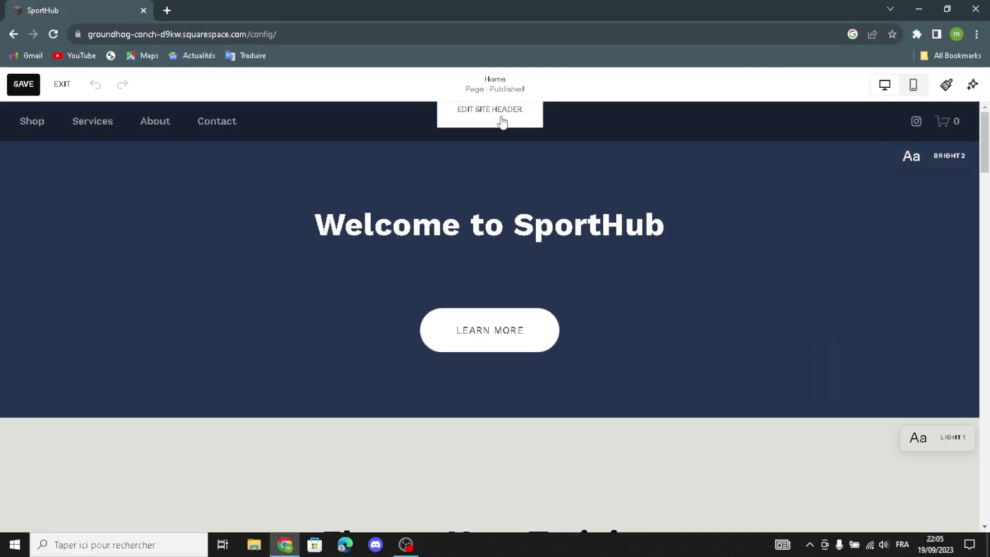
click(502, 119)
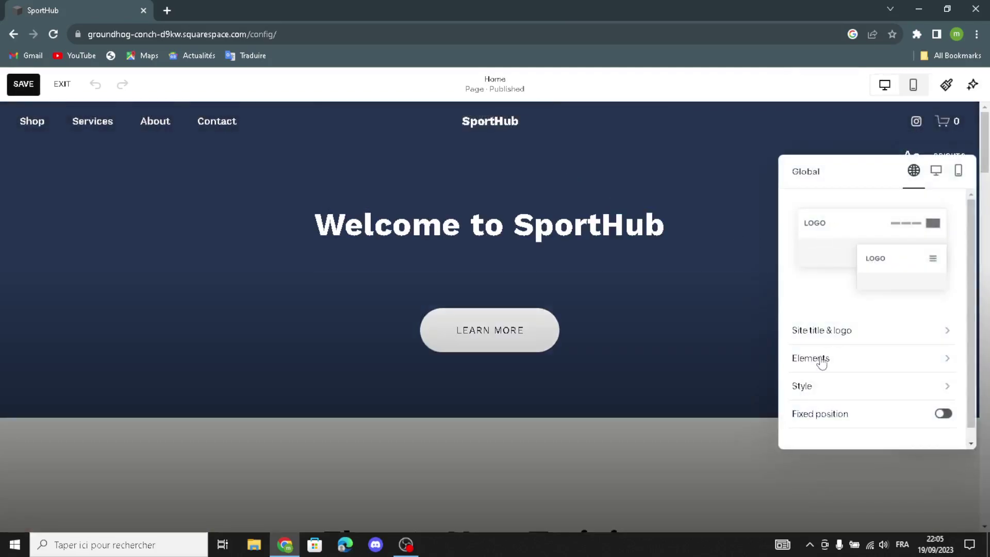
click(841, 338)
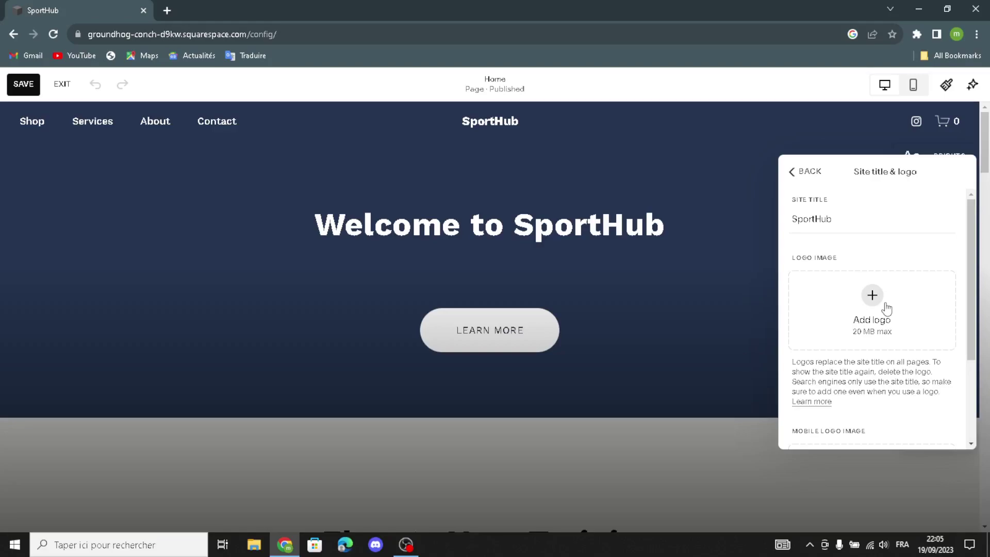
click(851, 212)
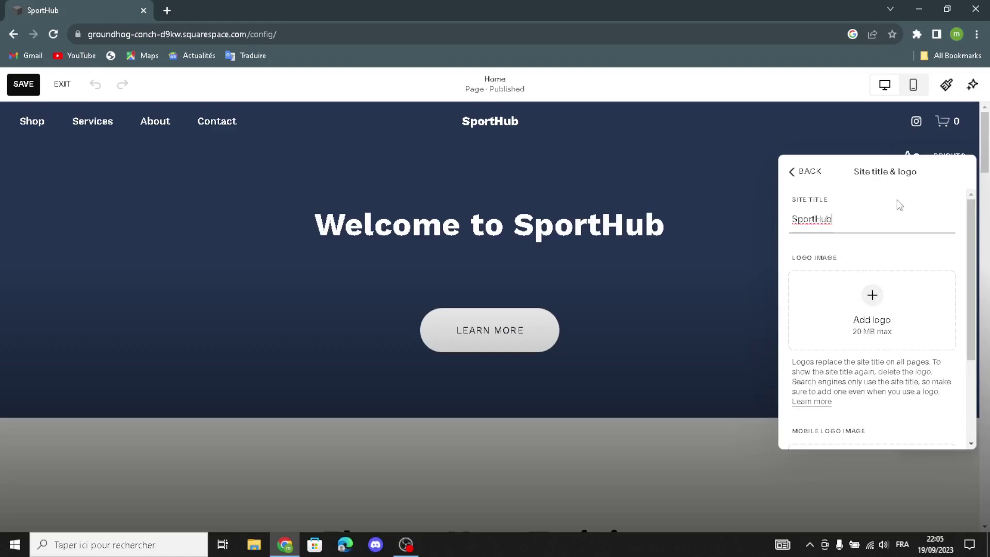
scroll(840, 313, down, 3)
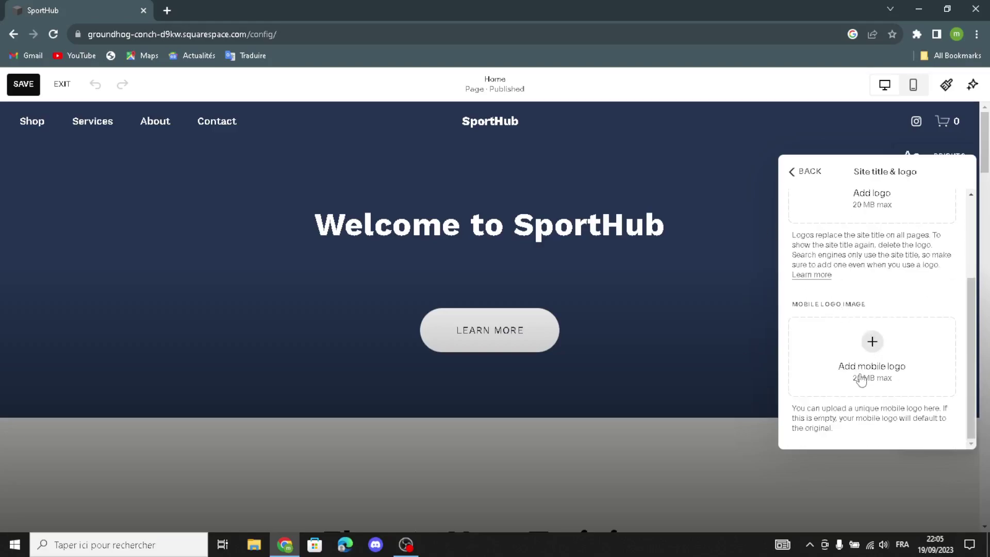
scroll(869, 326, up, 3)
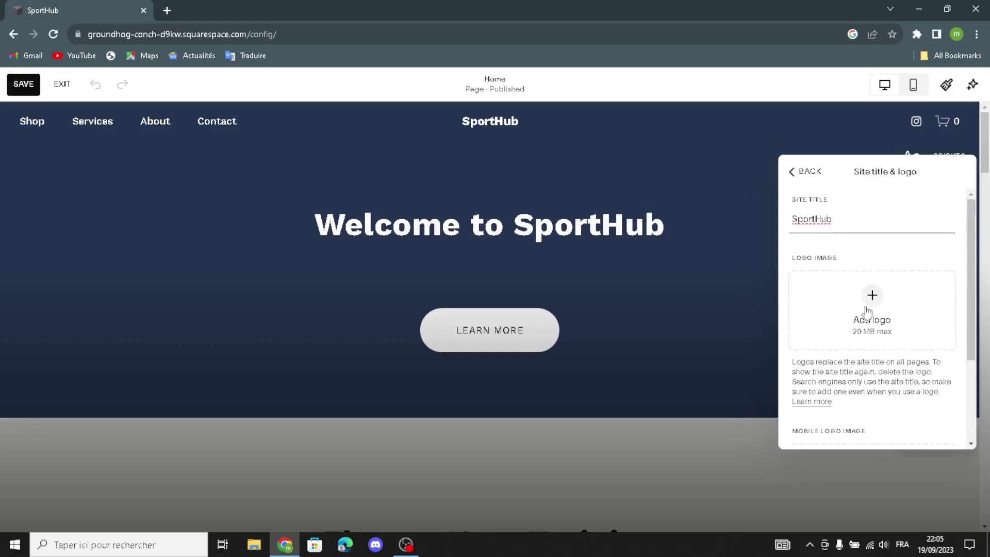
click(793, 172)
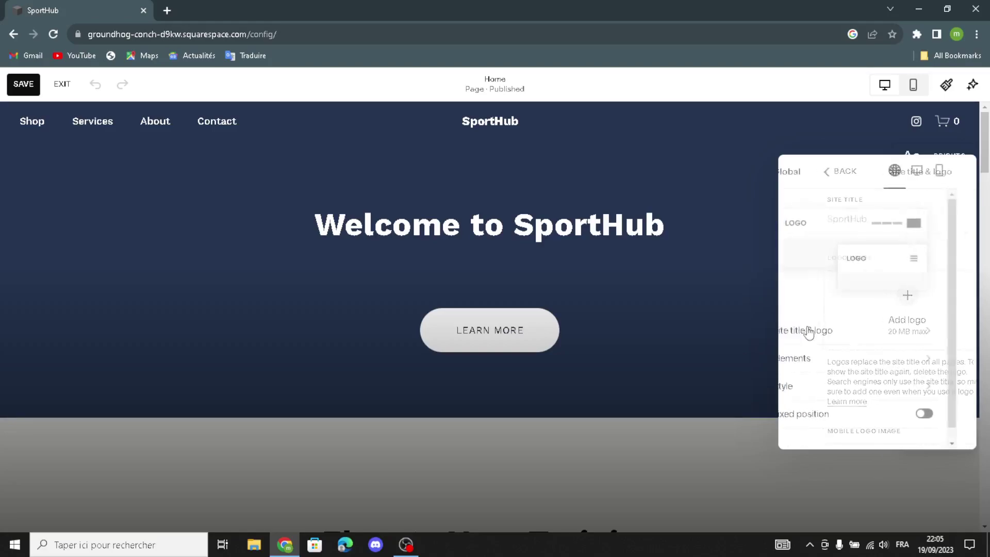
- Turn on the Get Started button among the site header's elements
click(841, 364)
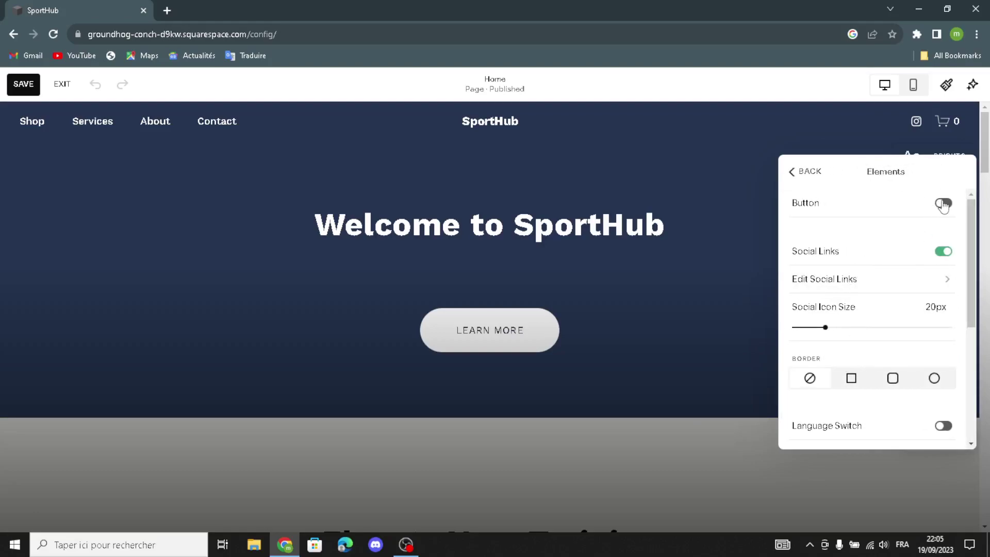
click(943, 203)
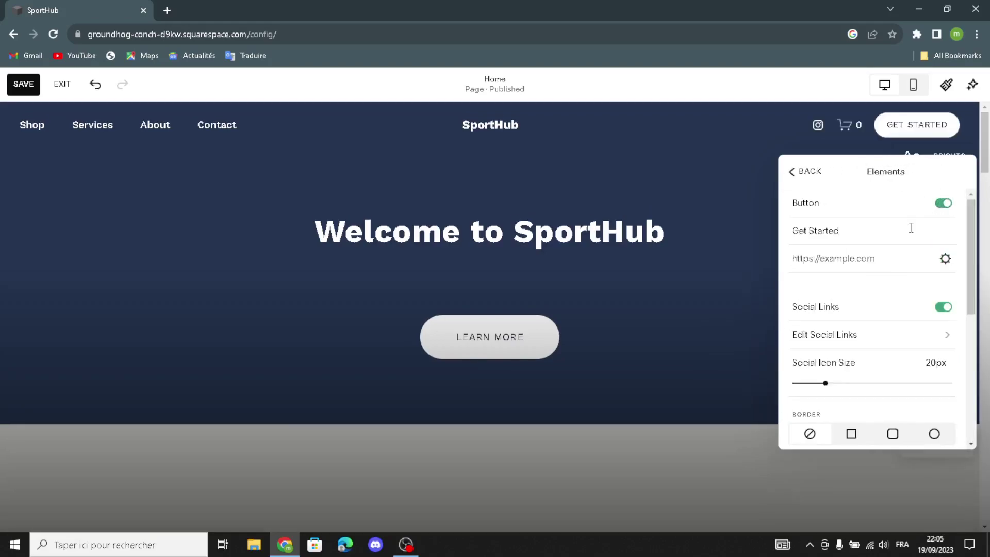
click(847, 228)
click(798, 270)
click(804, 287)
- Change the header's cart icon style to the solid shopping bag with the recycling symbol
scroll(847, 344, down, 2)
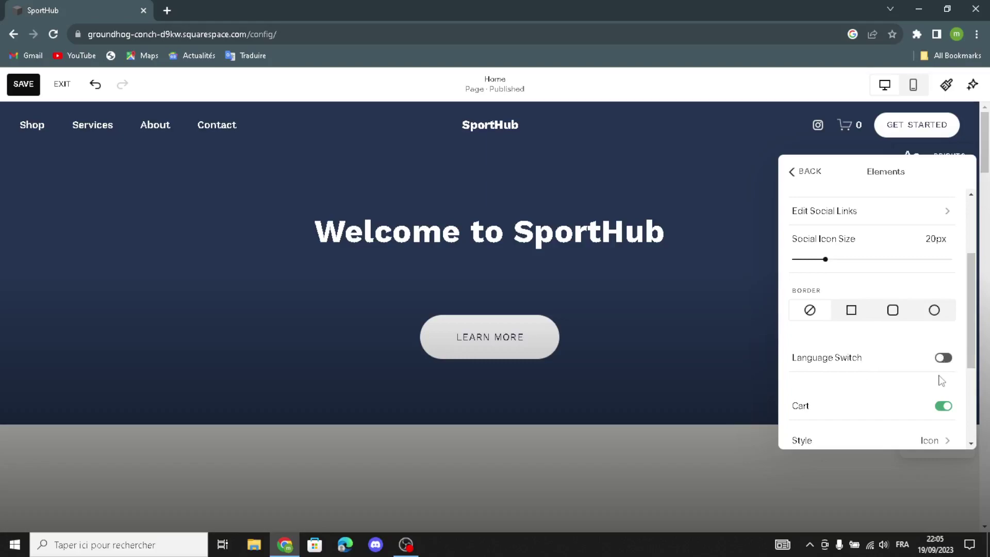
scroll(876, 393, down, 1)
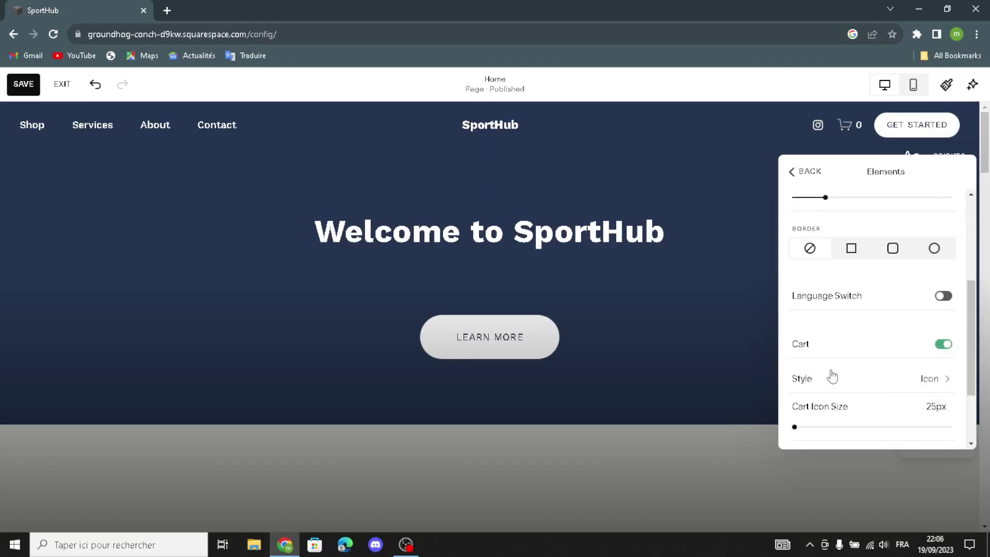
click(926, 372)
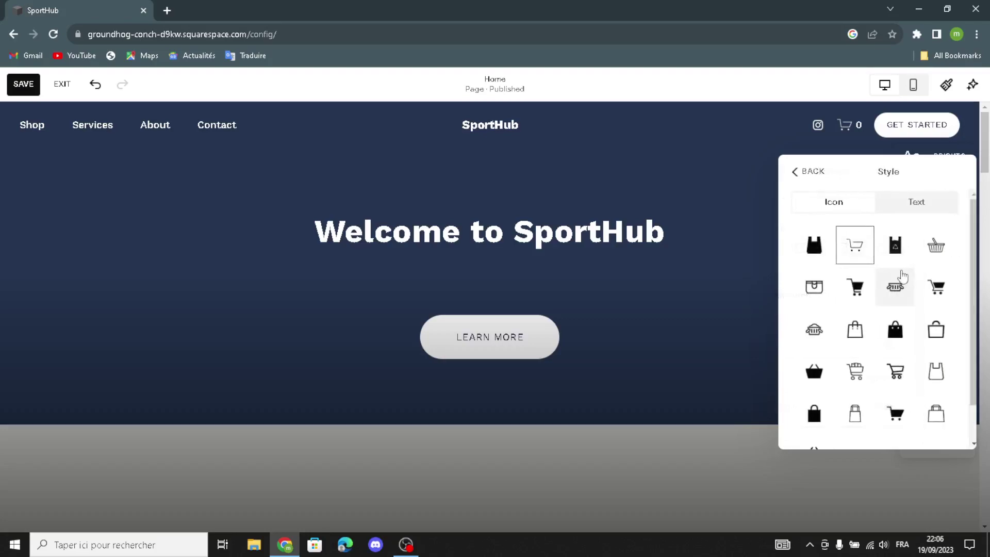
click(896, 255)
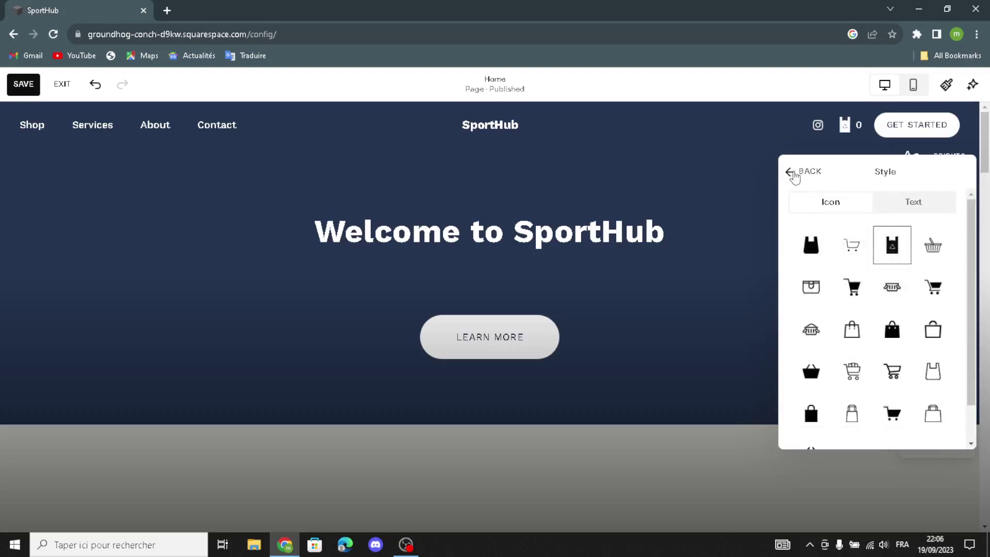
click(805, 171)
- Set the header's social icon size to 21px, hide the "0" in the empty cart, and finish editing the header
scroll(861, 361, down, 2)
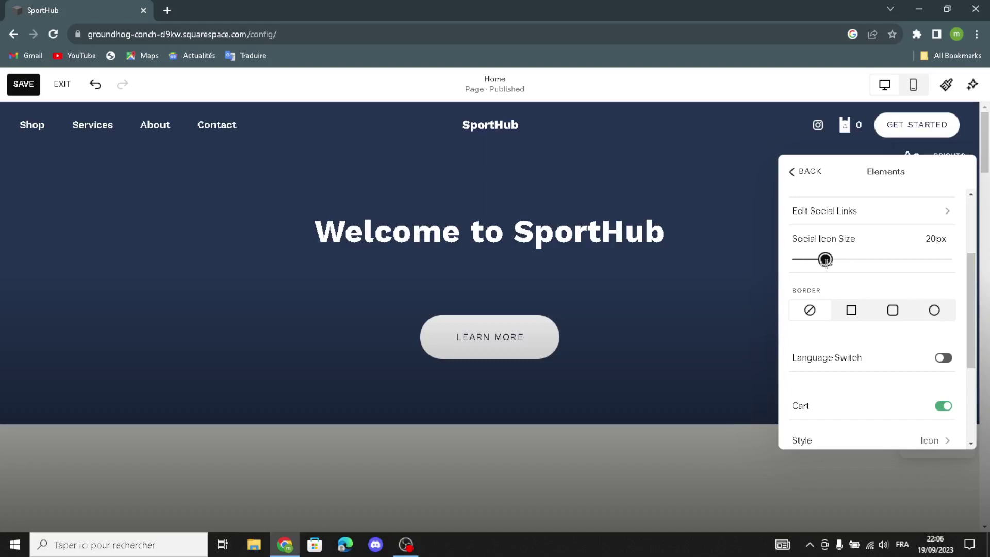
drag(826, 259, 832, 260)
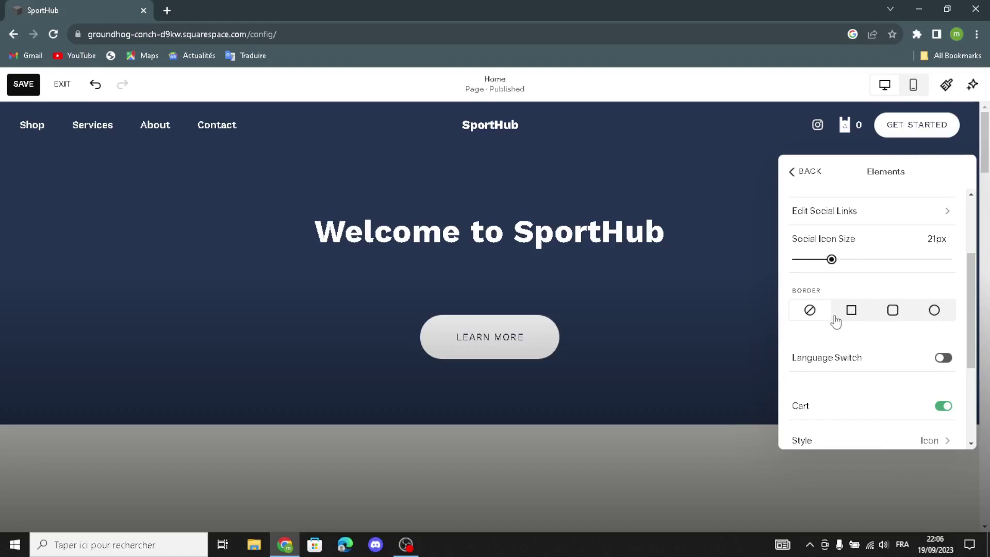
scroll(840, 372, down, 3)
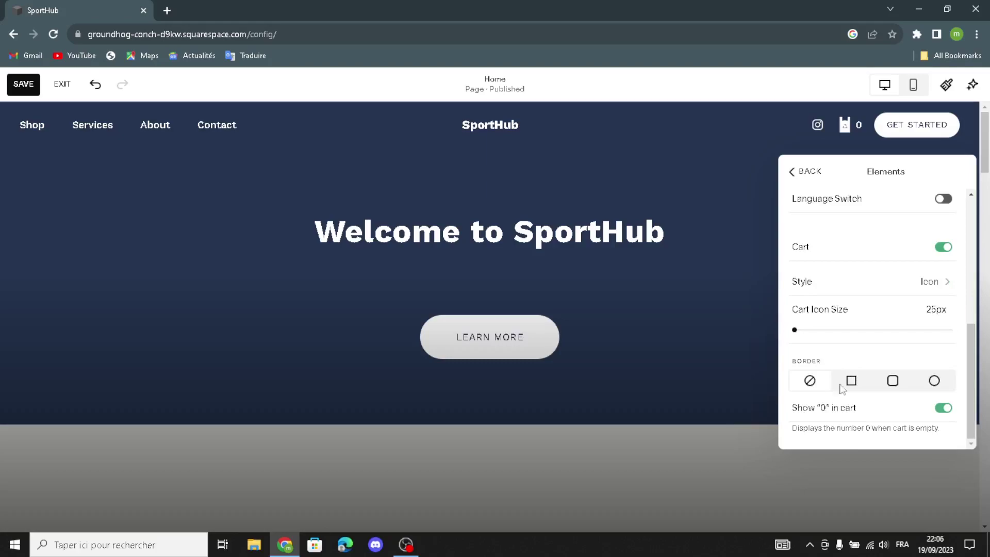
click(944, 408)
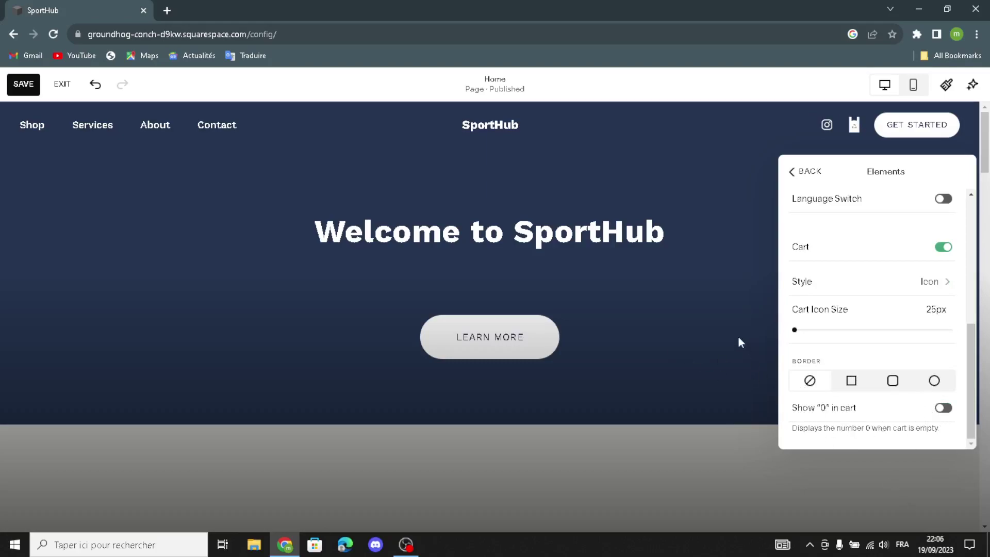
click(688, 336)
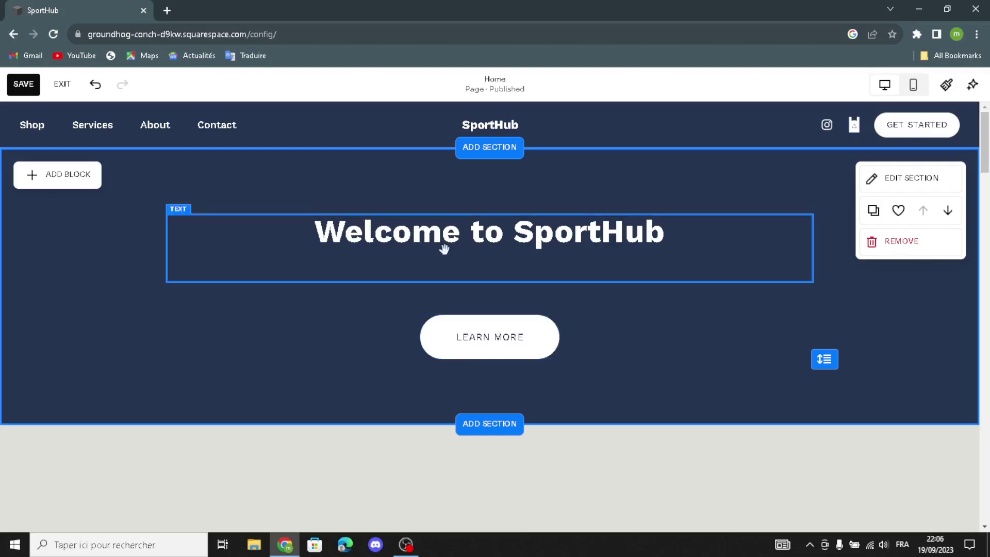
- Examine the welcome section's heading block and the Learn More button's Primary, Secondary and Tertiary style options
mouse_move(471, 274)
mouse_down()
mouse_move(481, 243)
mouse_move(457, 280)
mouse_up()
click(478, 280)
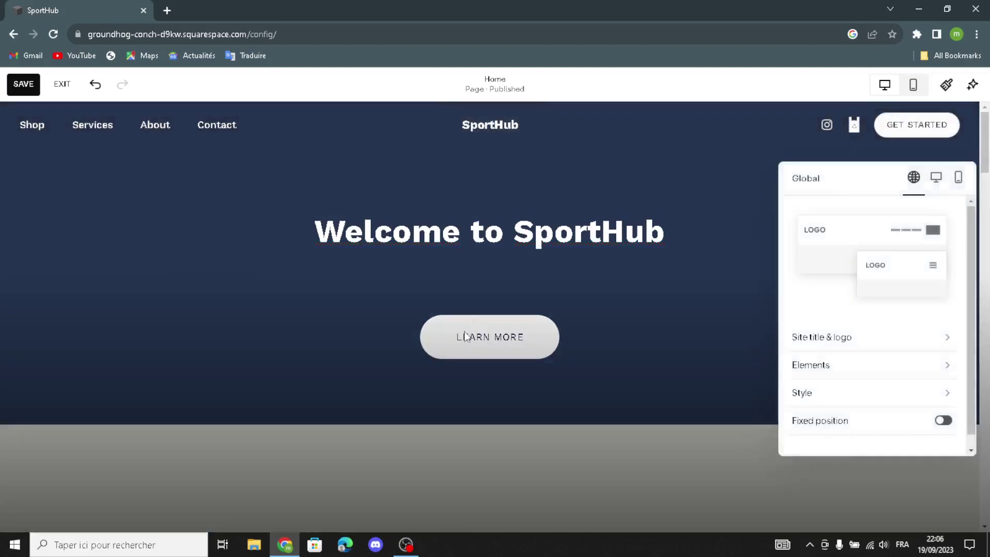
click(458, 336)
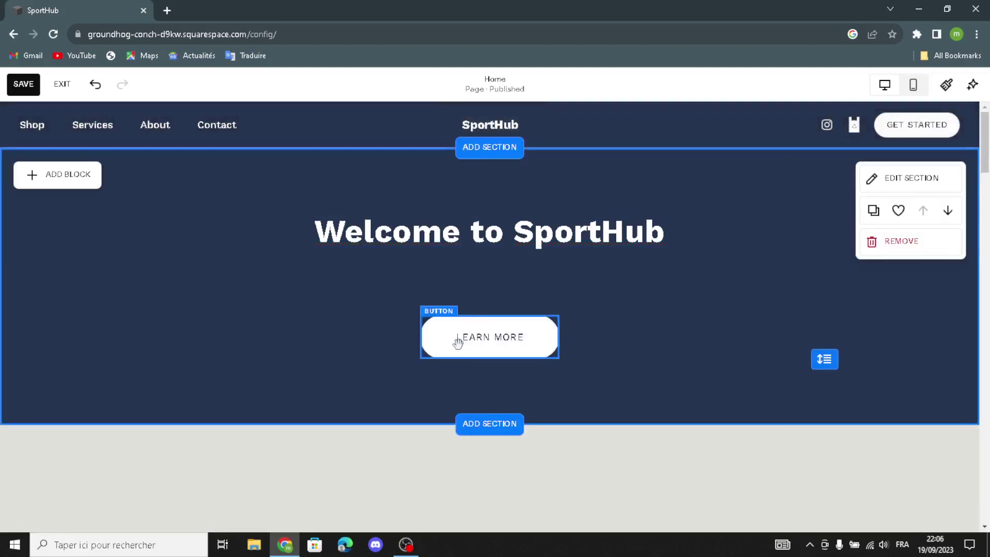
click(479, 328)
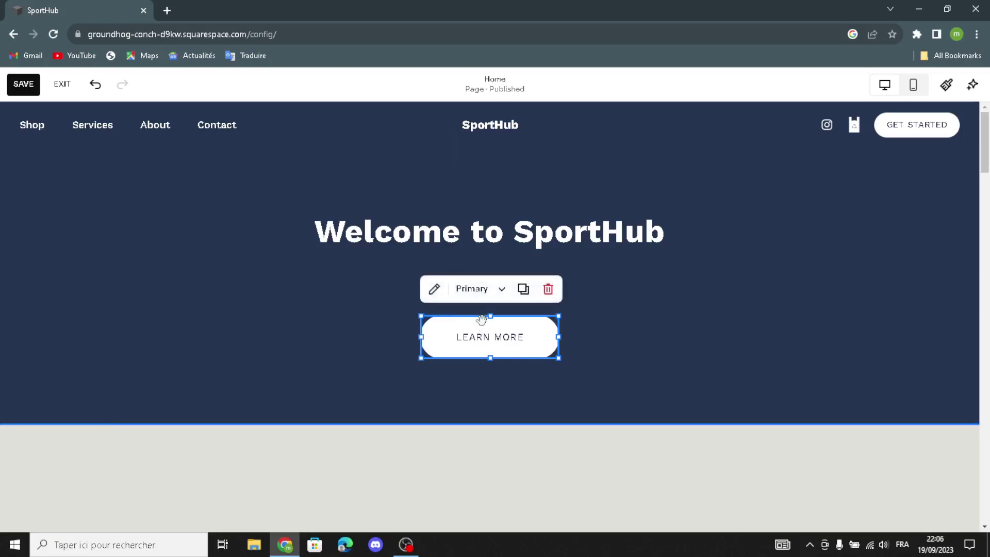
click(472, 288)
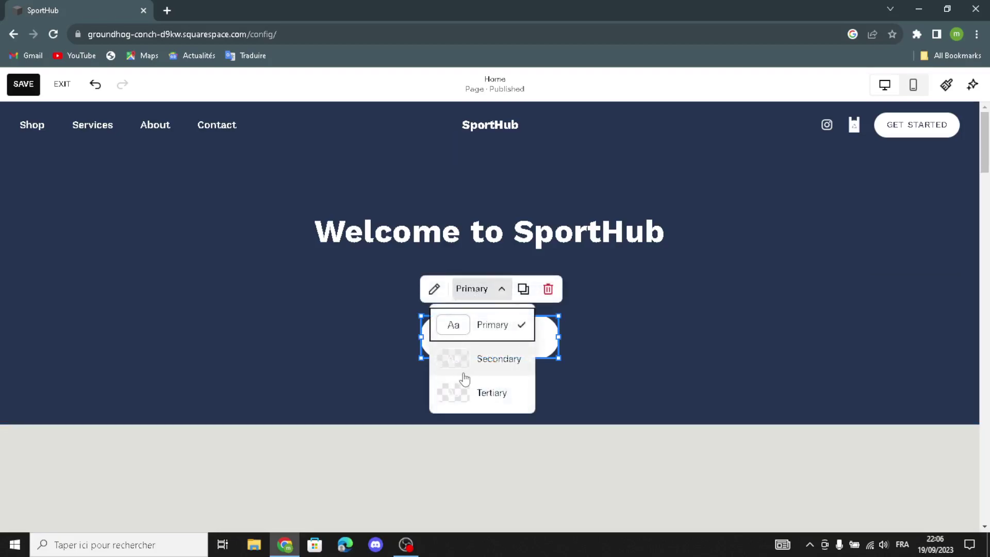
click(516, 285)
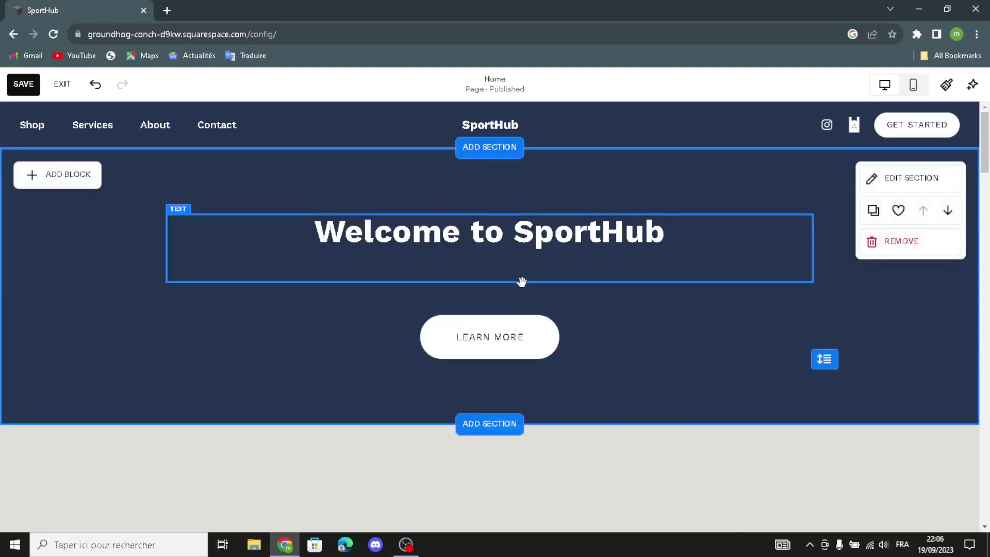
mouse_move(540, 312)
mouse_down()
mouse_move(554, 301)
mouse_move(533, 315)
mouse_up()
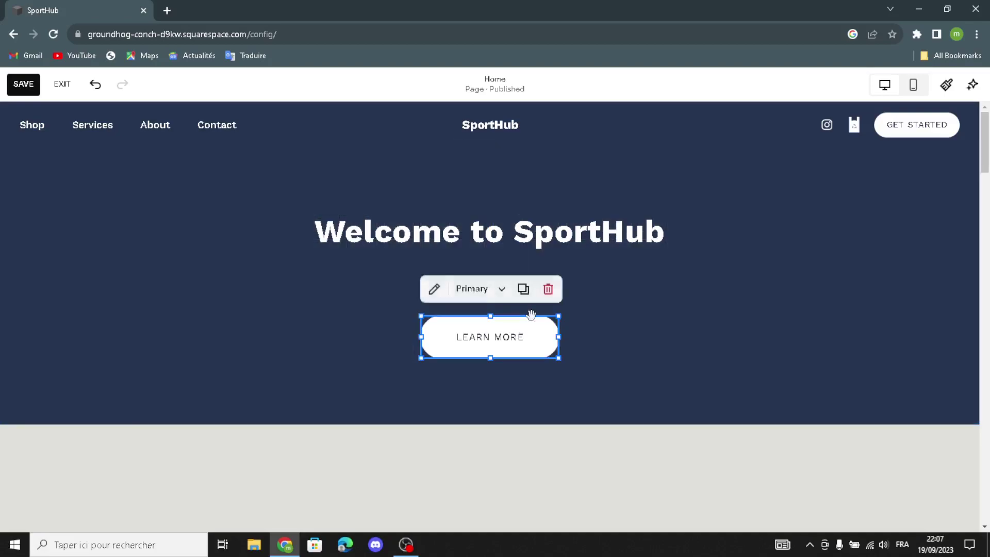
click(632, 345)
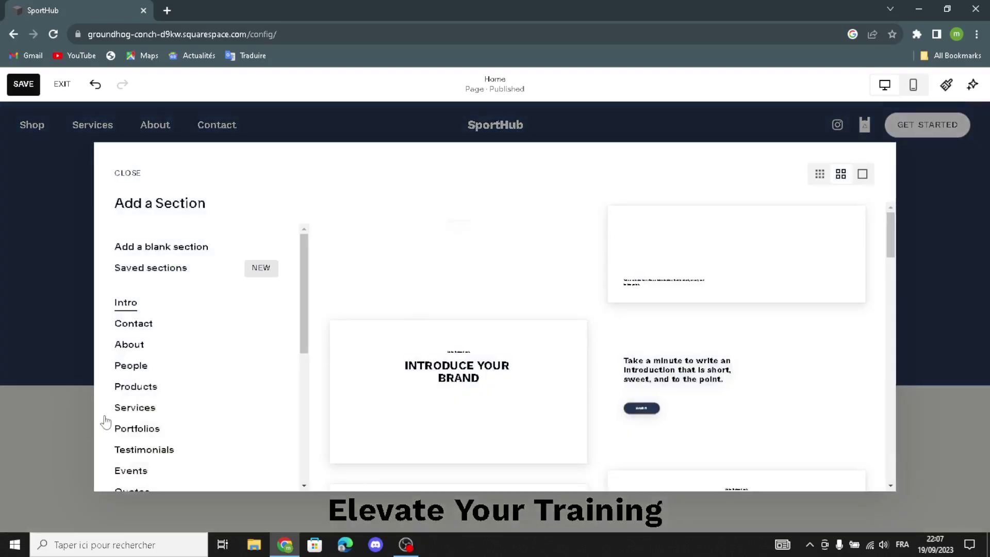
- Add the plain text-only "Whatever it is, the way you tell your story online" section from the Quotes category above the welcome section
scroll(137, 412, down, 2)
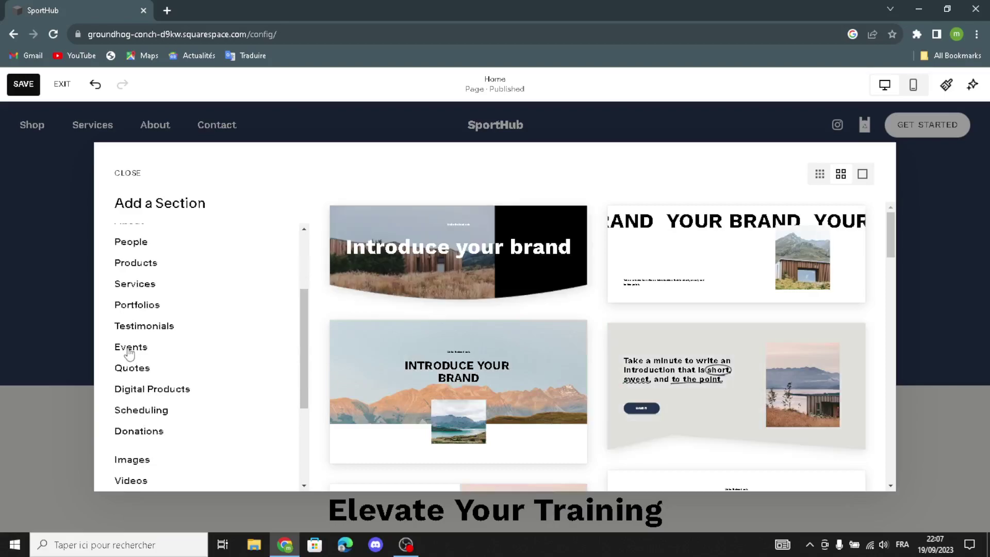
drag(131, 372, 137, 382)
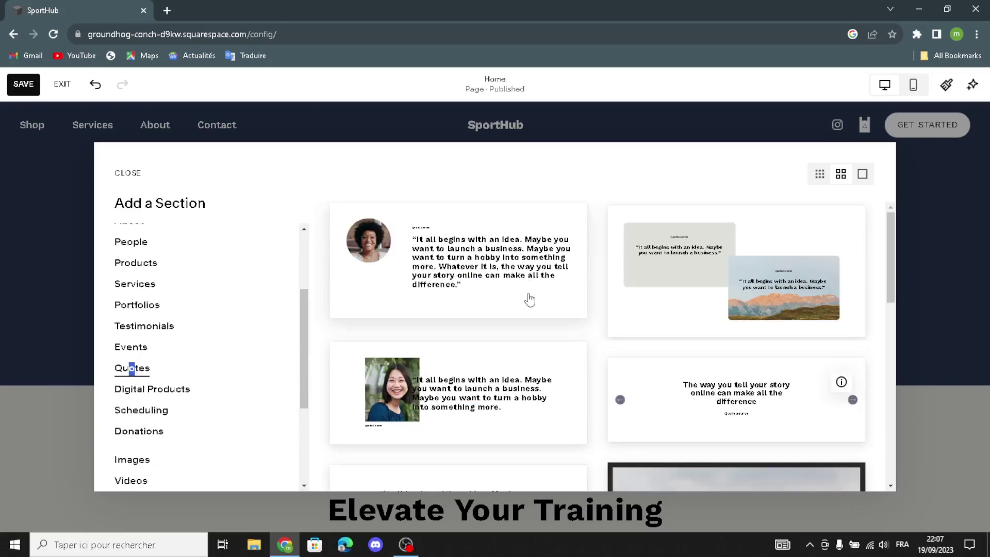
scroll(530, 303, down, 5)
scroll(541, 343, down, 3)
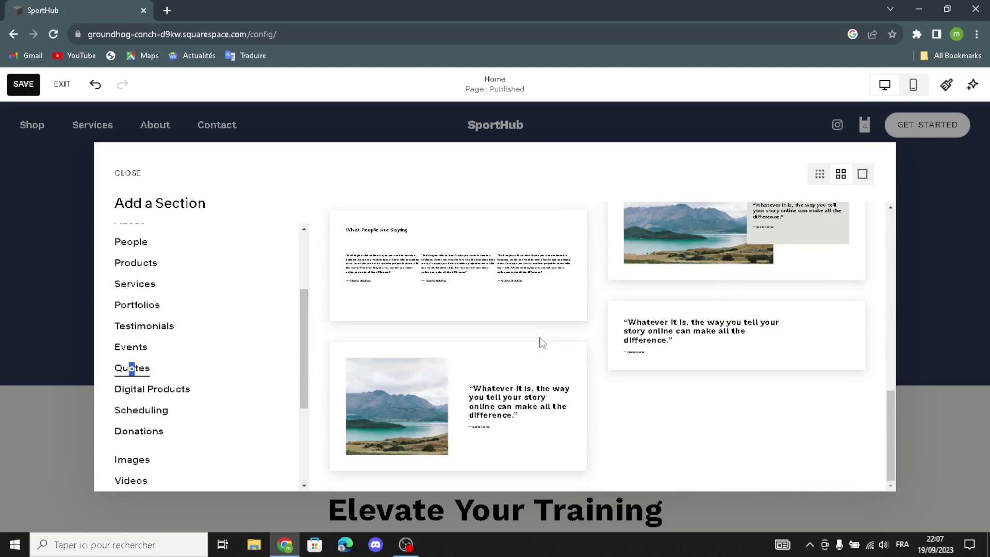
click(661, 399)
click(678, 473)
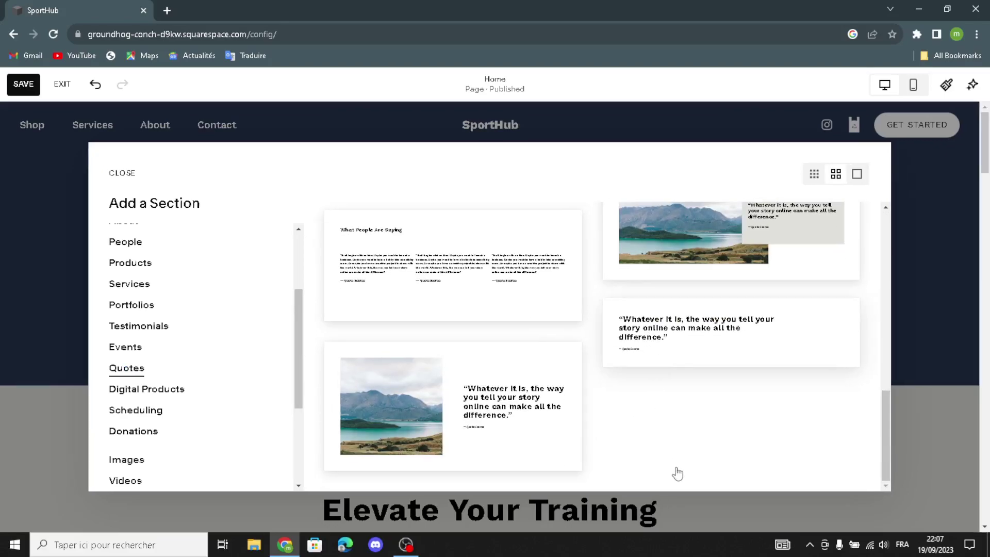
- Move the new quote section down one place, below the Welcome to SportHub section
scroll(643, 422, down, 5)
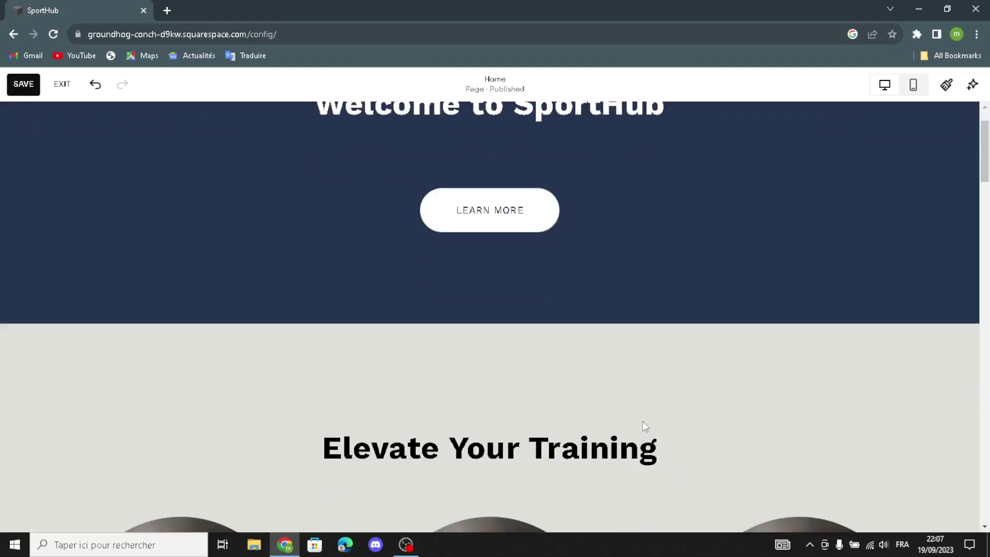
scroll(642, 422, up, 5)
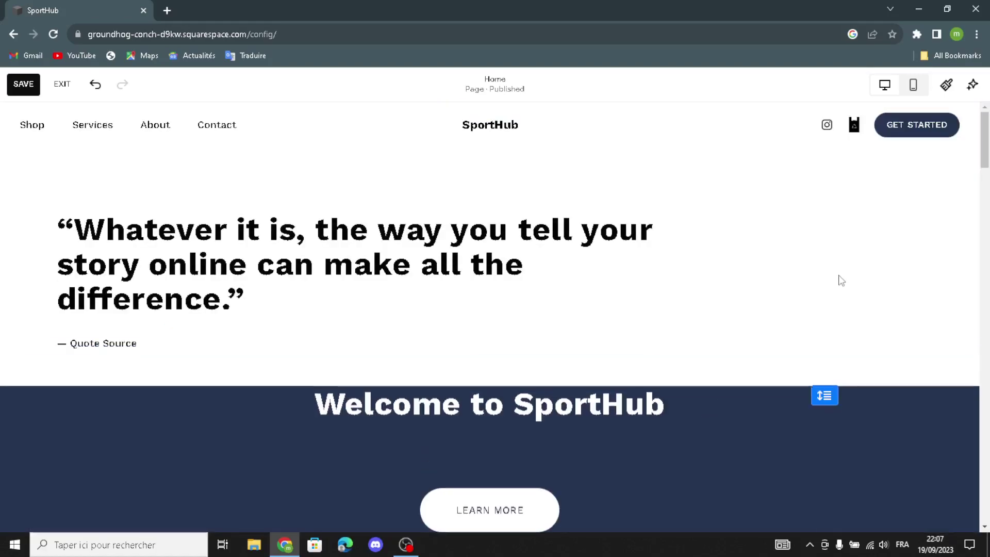
mouse_move(917, 193)
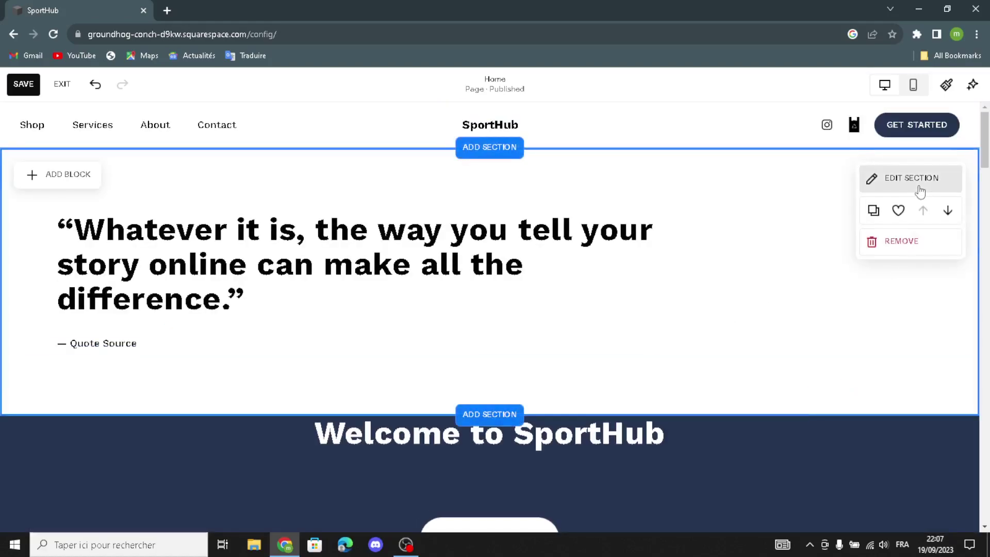
click(947, 211)
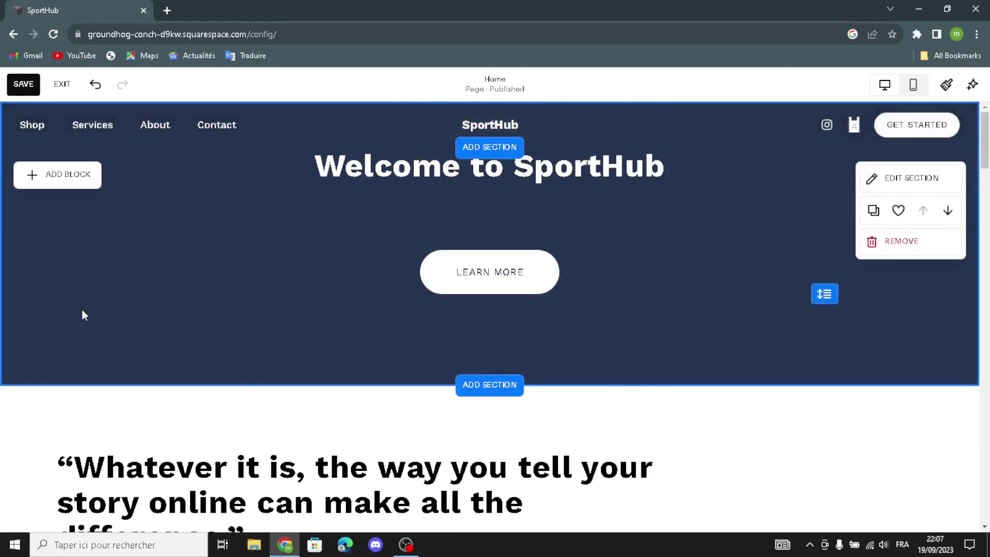
- Add an image block to the "Welcome to SportHub Services" section and bring up its image source options
scroll(84, 314, down, 13)
scroll(144, 334, up, 4)
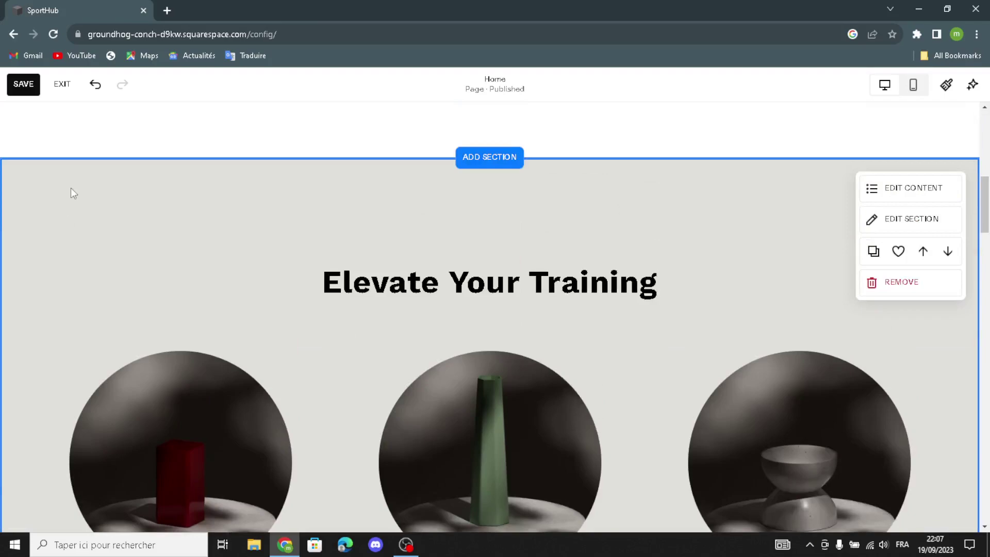
scroll(157, 329, down, 10)
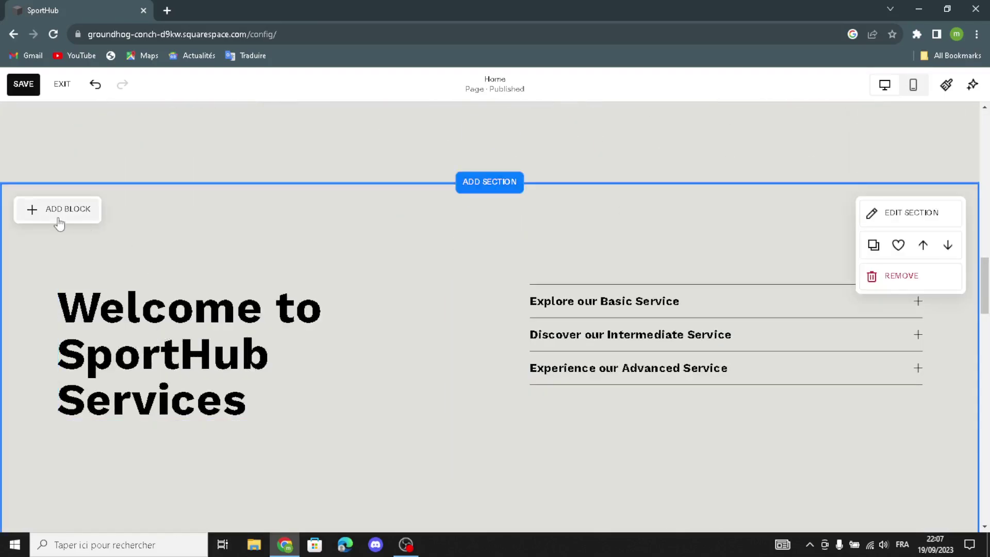
click(72, 216)
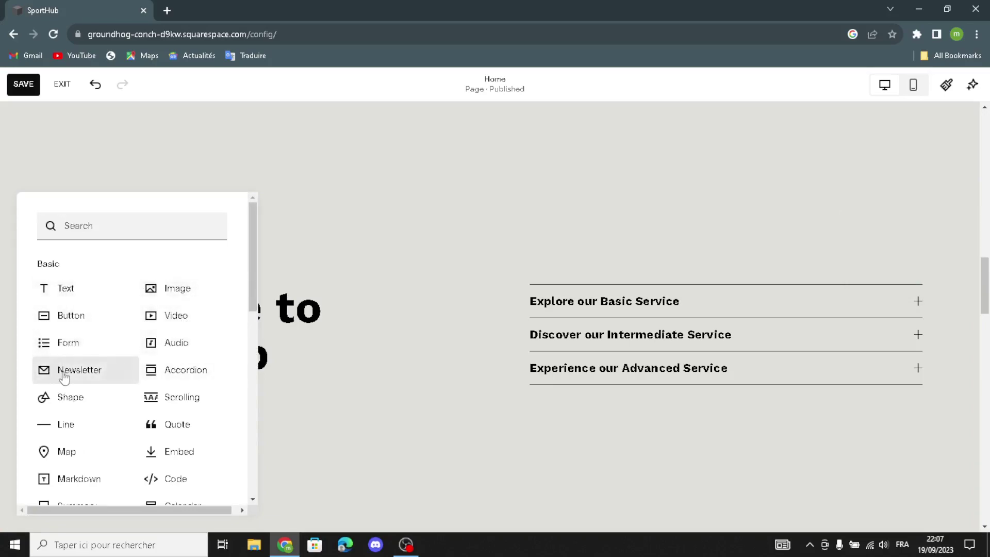
click(177, 295)
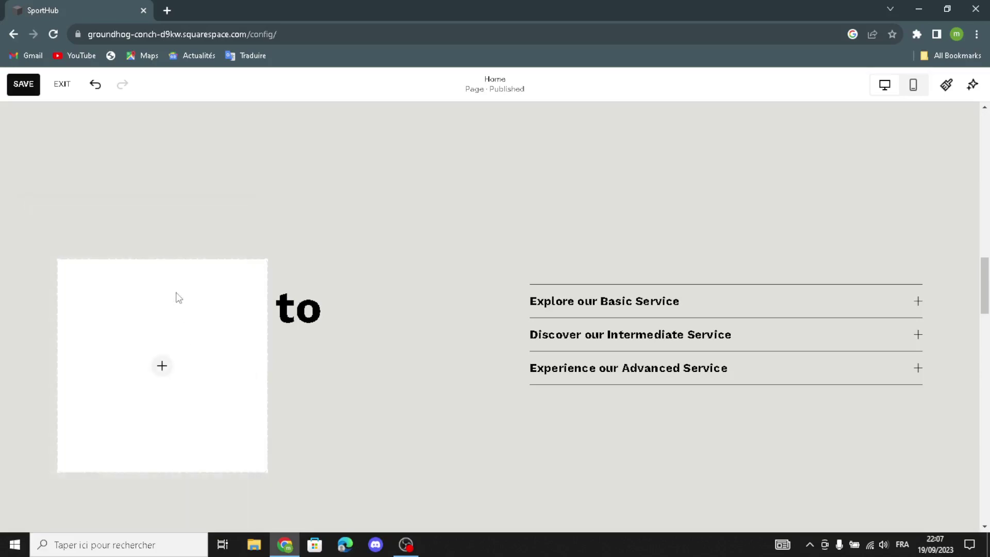
click(163, 366)
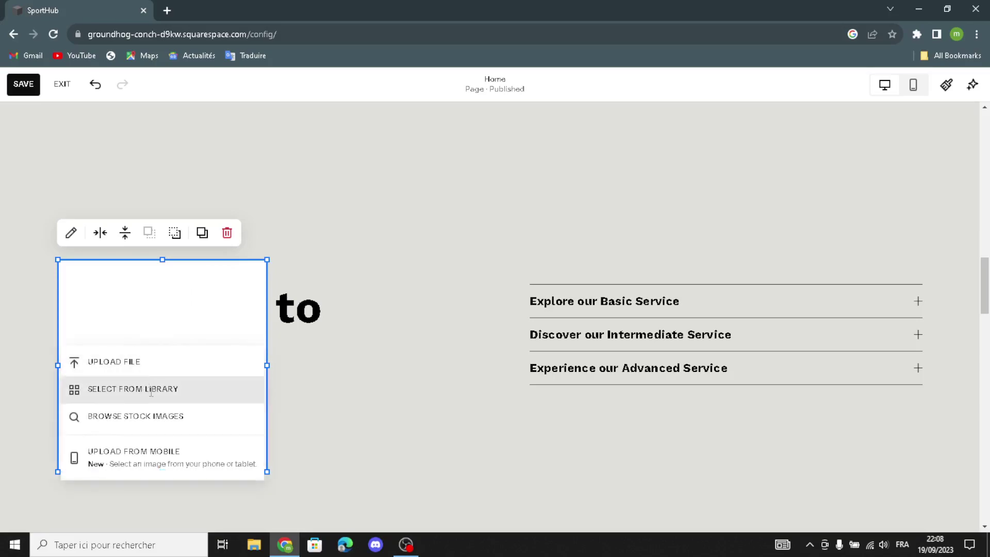
- Search the free stock images for "fitness and sports" for the new image block
click(126, 426)
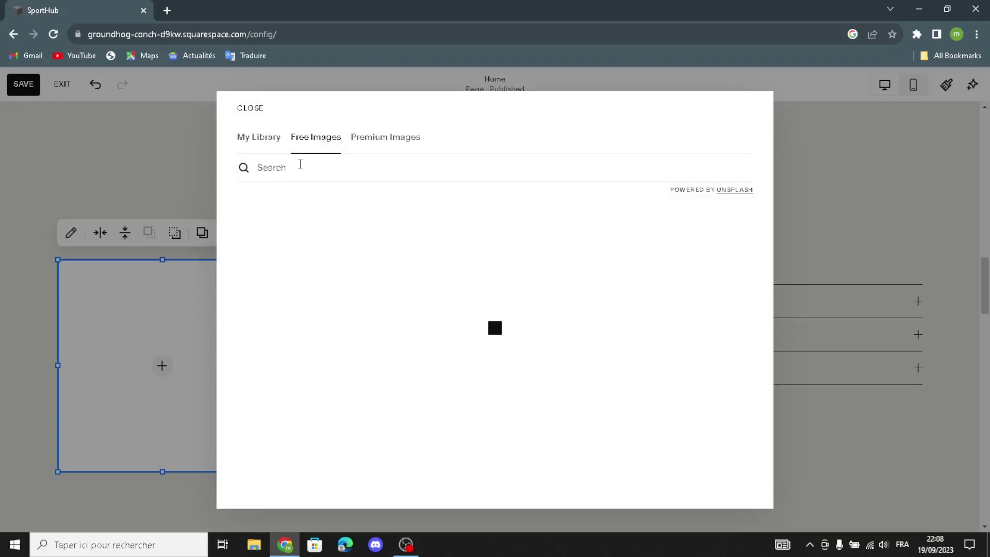
text(fit)
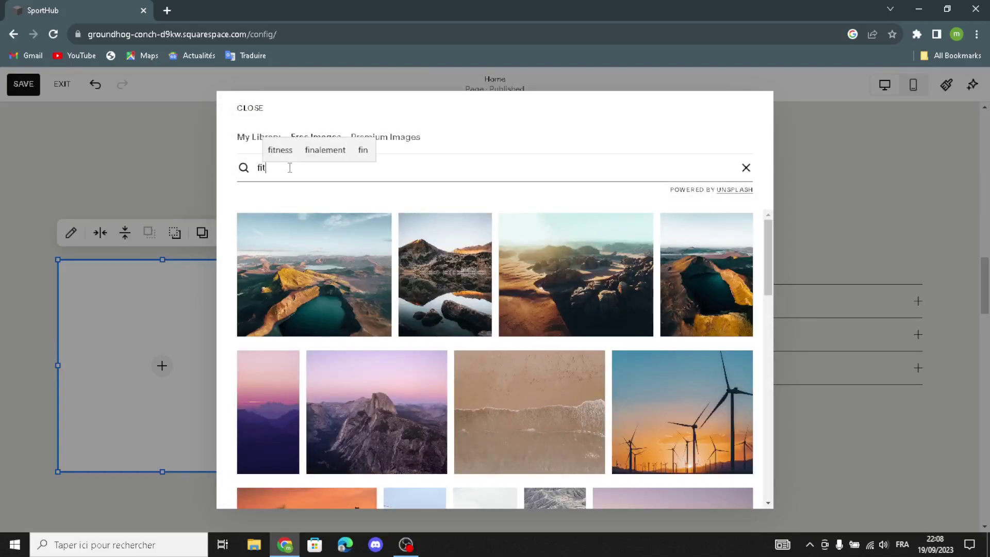
text(ness and)
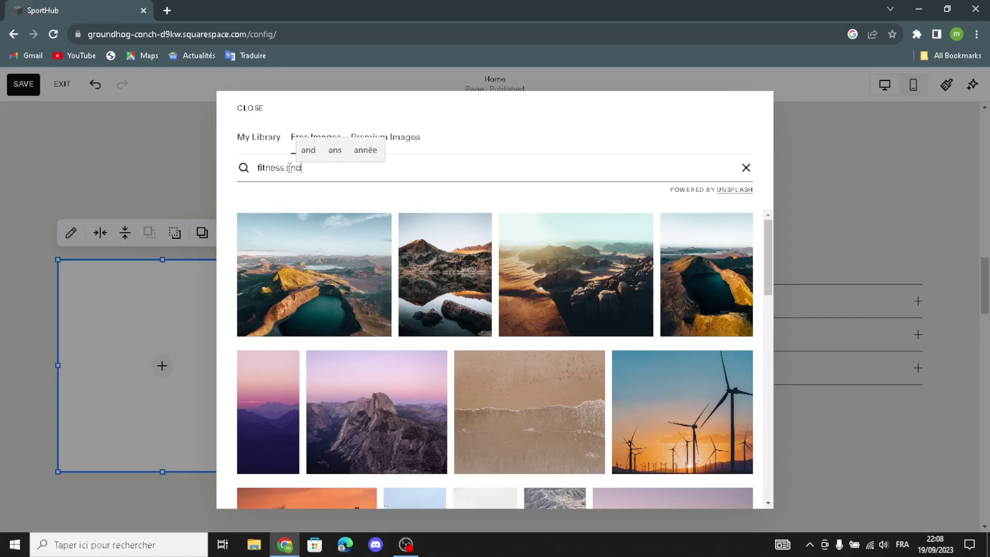
text( sports)
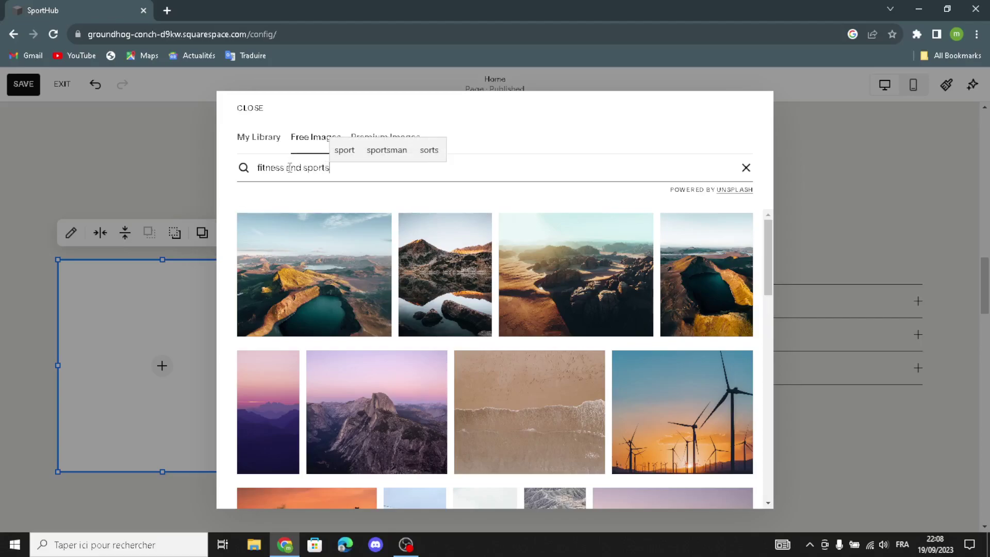
key(Return)
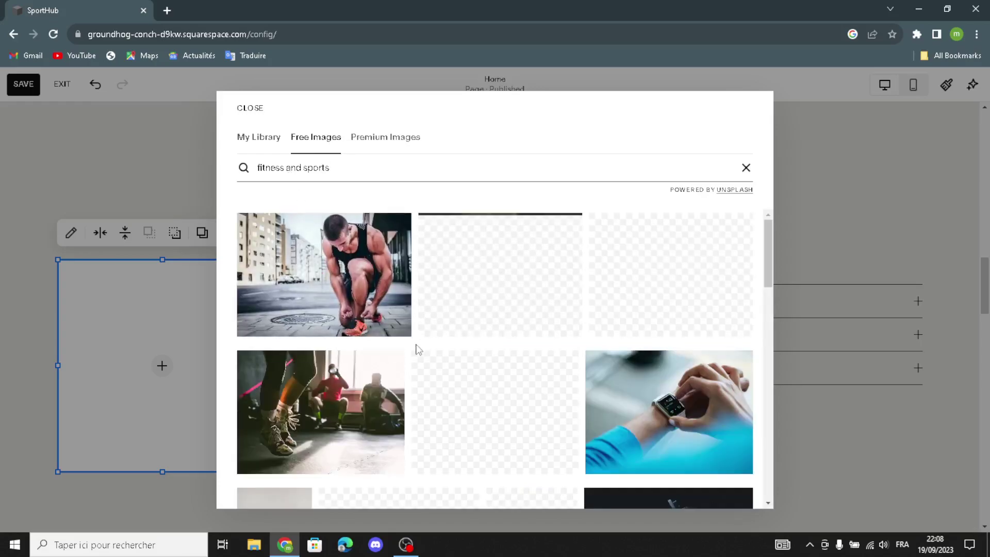
- Fill the image block with the black-and-white stock photo of people squatting with barbells in a gym
scroll(528, 431, down, 7)
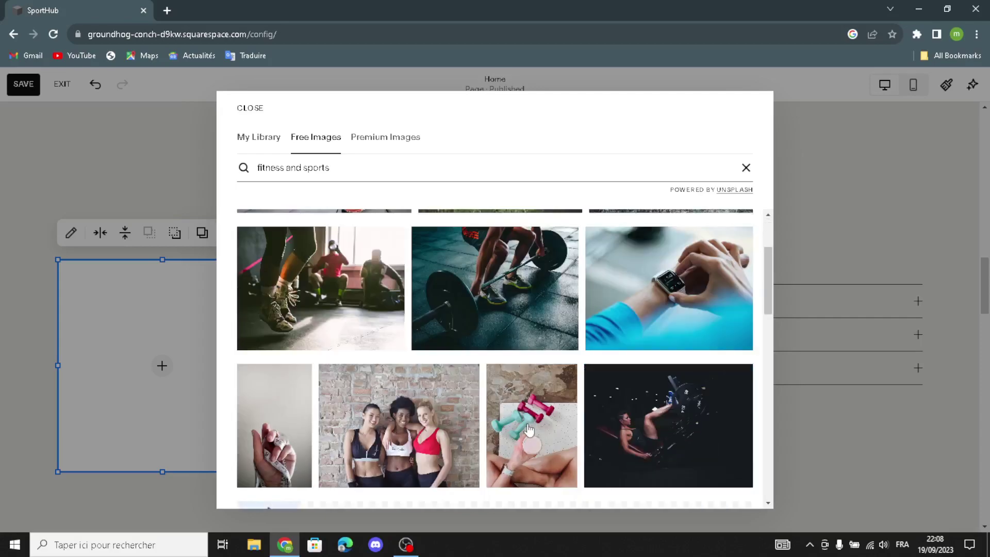
scroll(528, 430, down, 3)
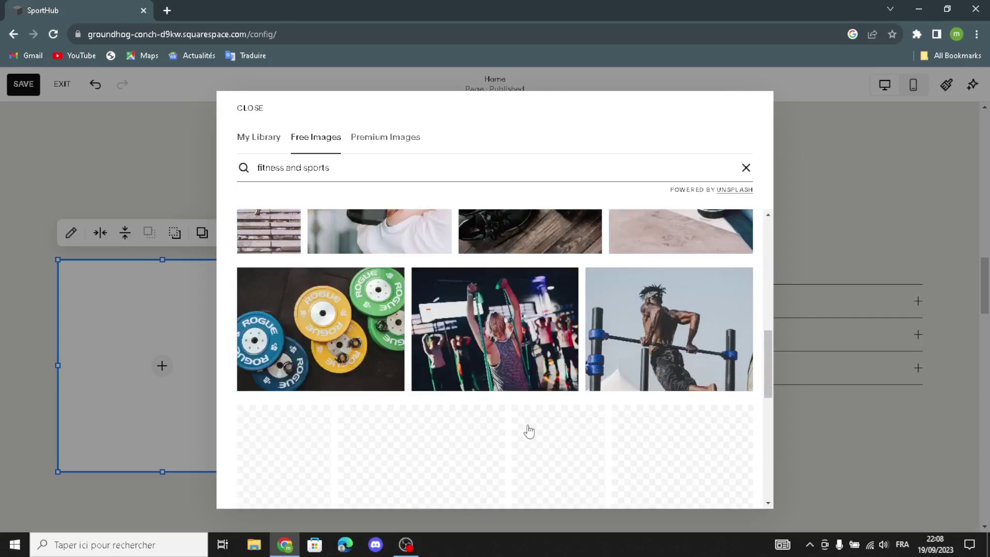
scroll(529, 430, down, 3)
scroll(529, 431, down, 3)
scroll(529, 431, down, 3)
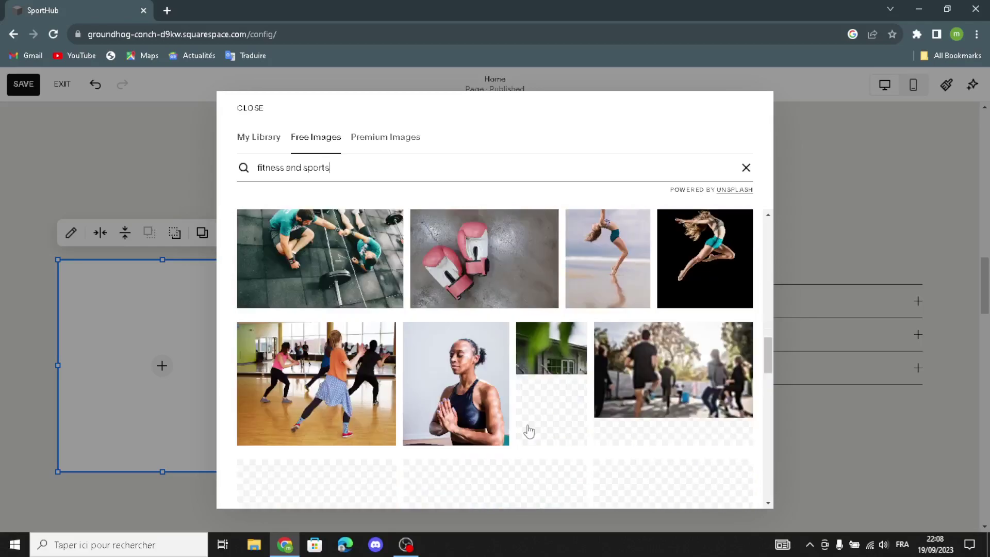
scroll(529, 431, down, 3)
scroll(529, 431, down, 3)
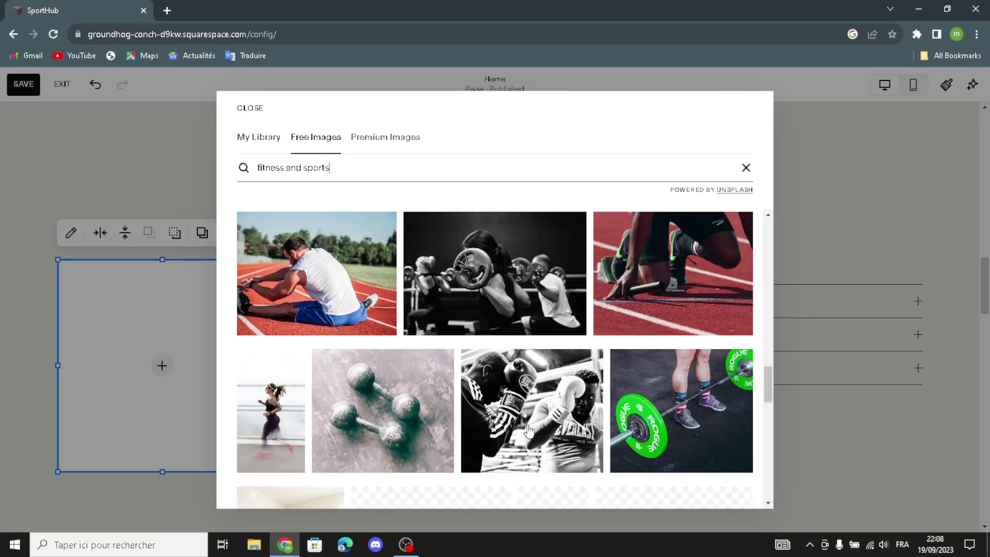
scroll(528, 431, down, 3)
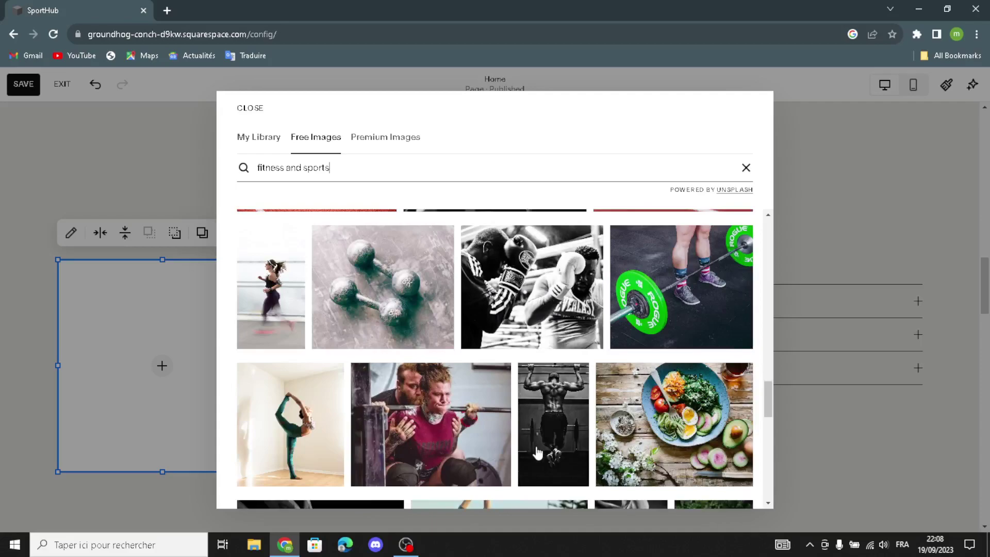
scroll(485, 416, down, 3)
scroll(483, 415, down, 3)
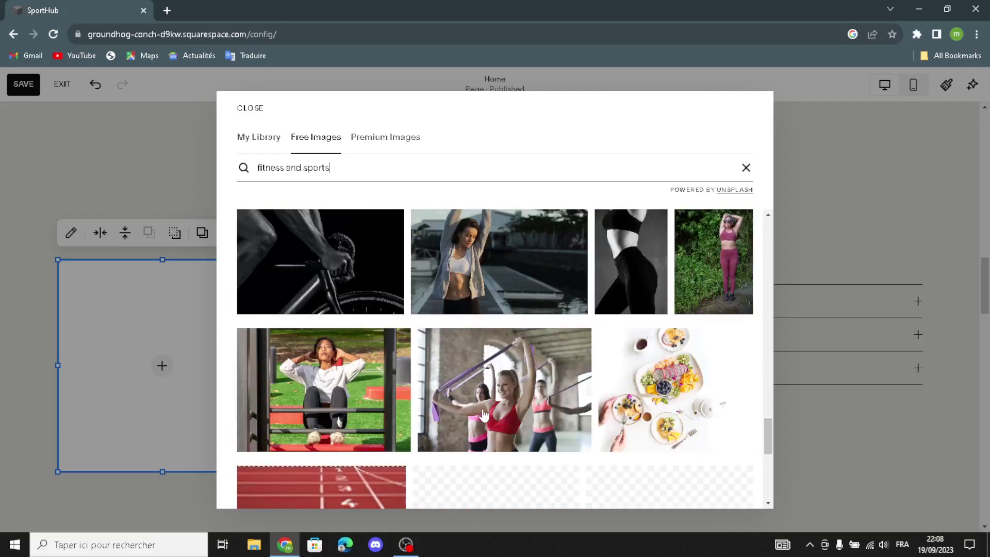
scroll(483, 415, down, 3)
scroll(484, 415, down, 3)
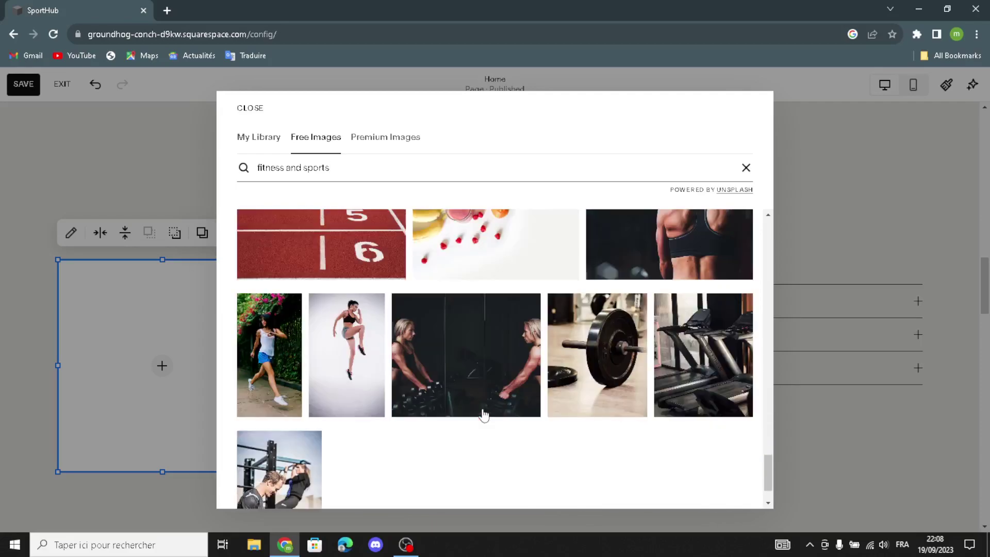
scroll(483, 415, down, 1)
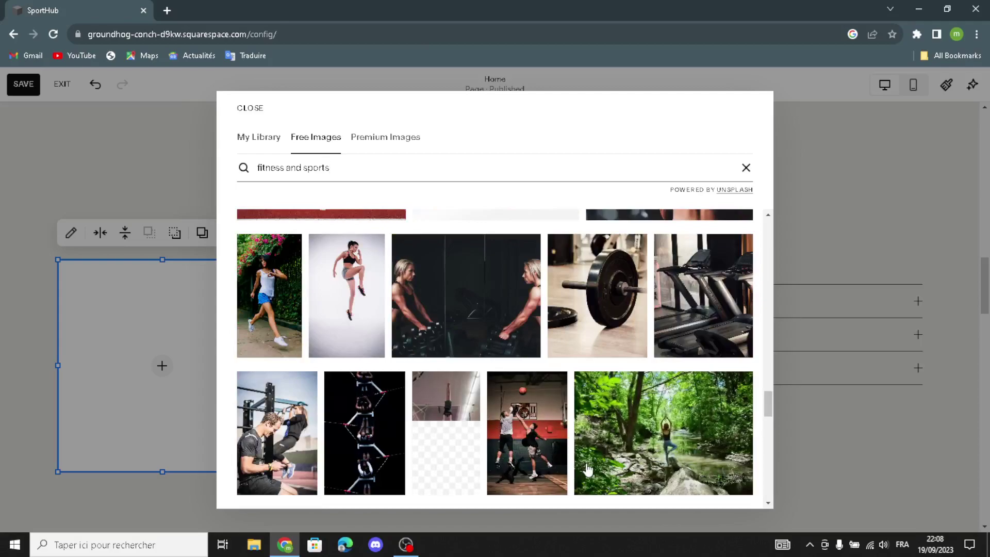
scroll(588, 469, down, 5)
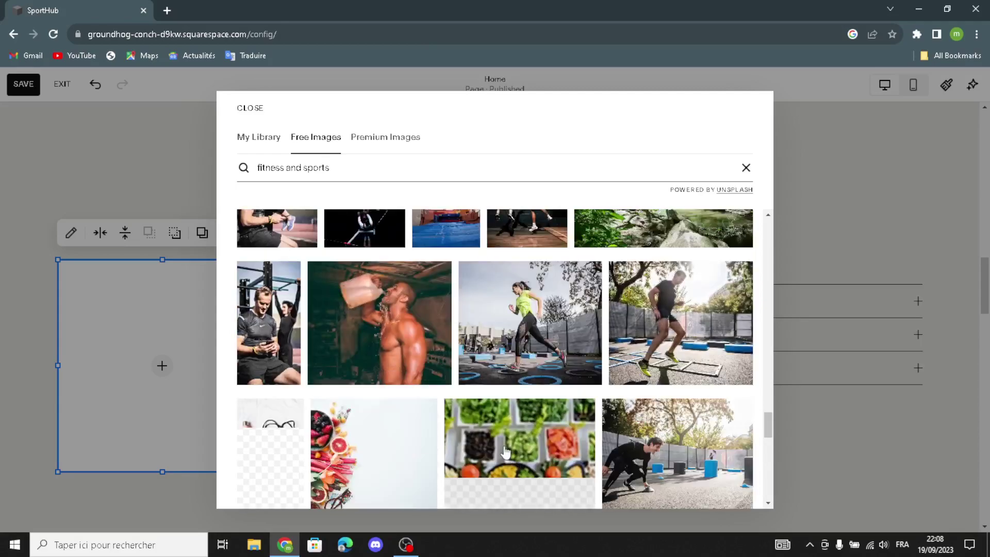
scroll(505, 452, down, 2)
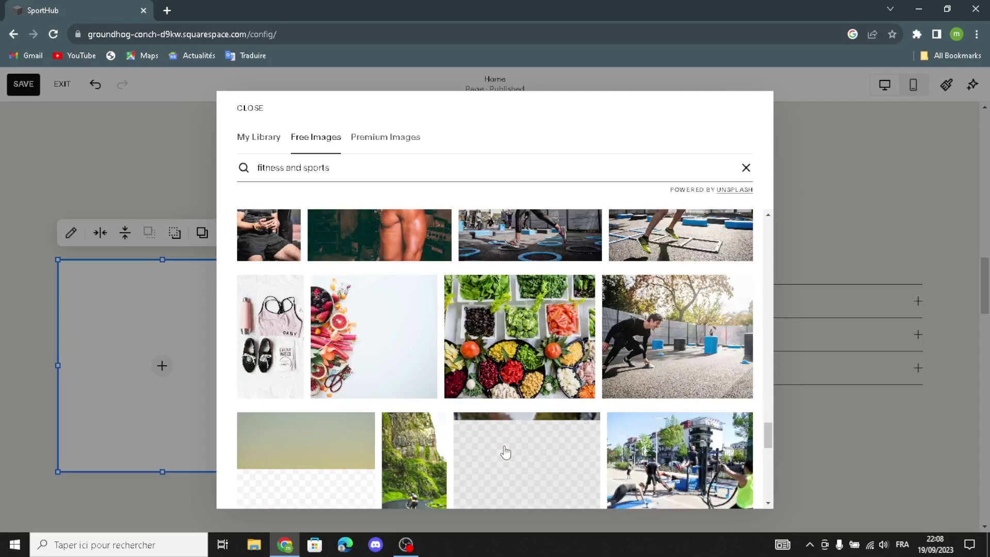
scroll(505, 452, down, 2)
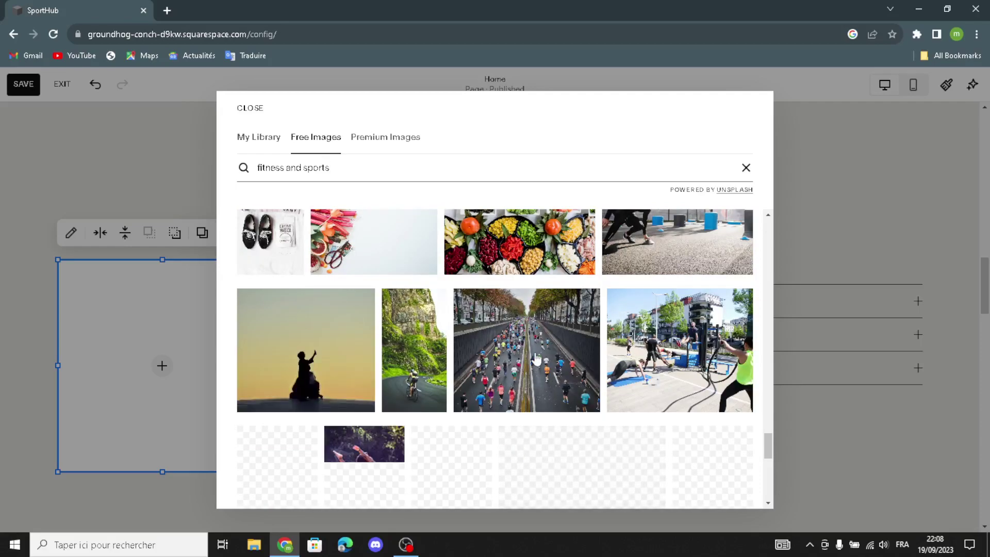
scroll(511, 426, down, 1)
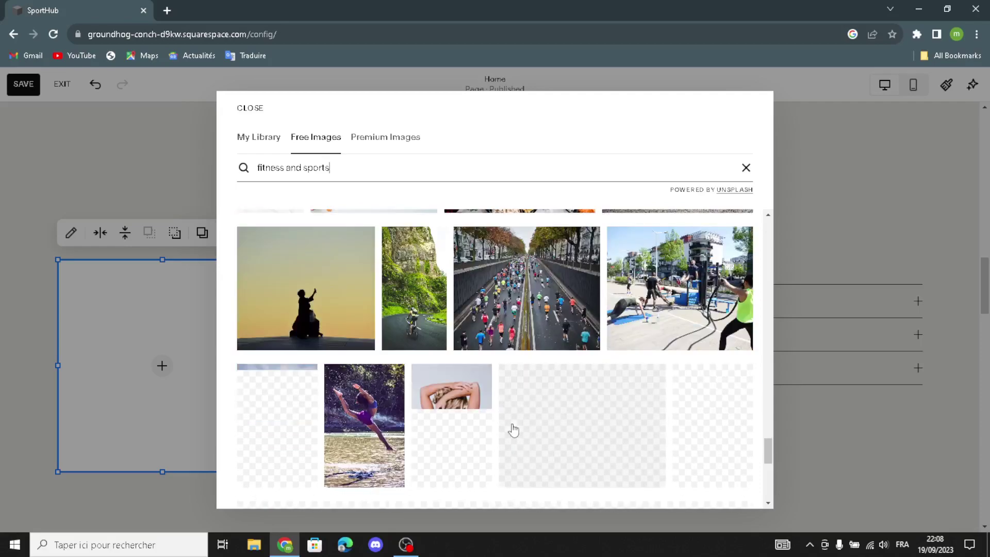
scroll(539, 413, up, 7)
scroll(536, 380, up, 10)
scroll(537, 380, up, 6)
scroll(519, 434, down, 3)
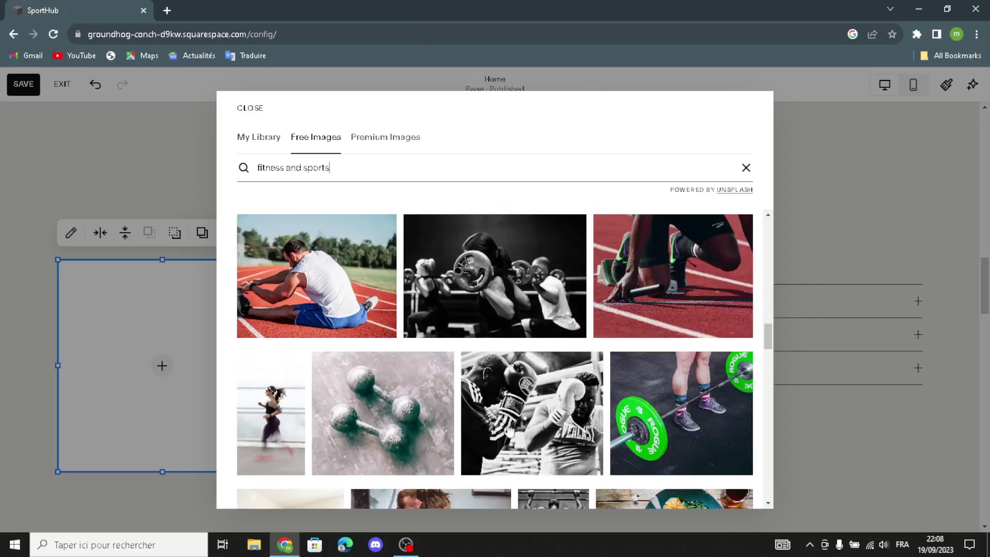
click(518, 303)
click(594, 326)
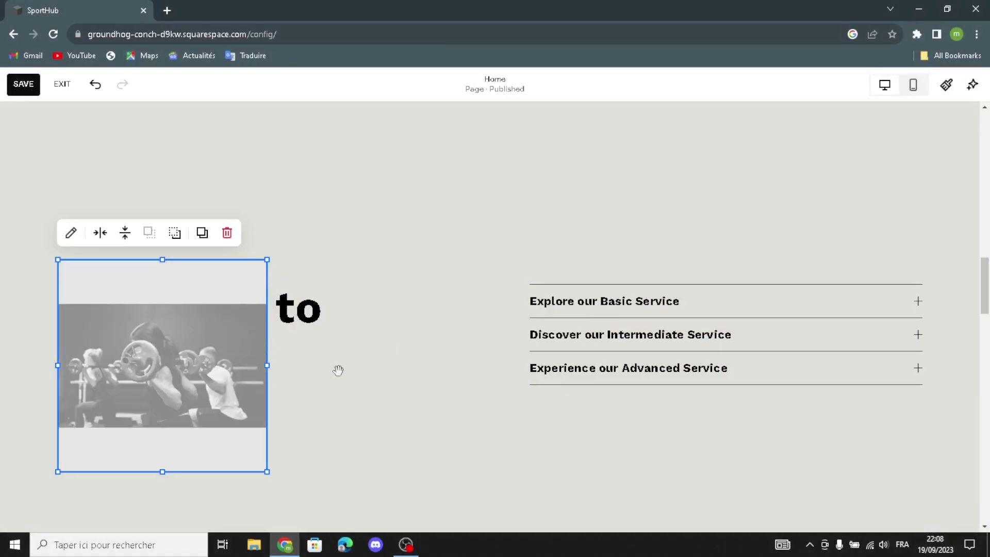
- Place the gym image block between the "Welcome to SportHub Services" heading and the service accordion, and reduce its height from the upper edge
drag(382, 367, 499, 136)
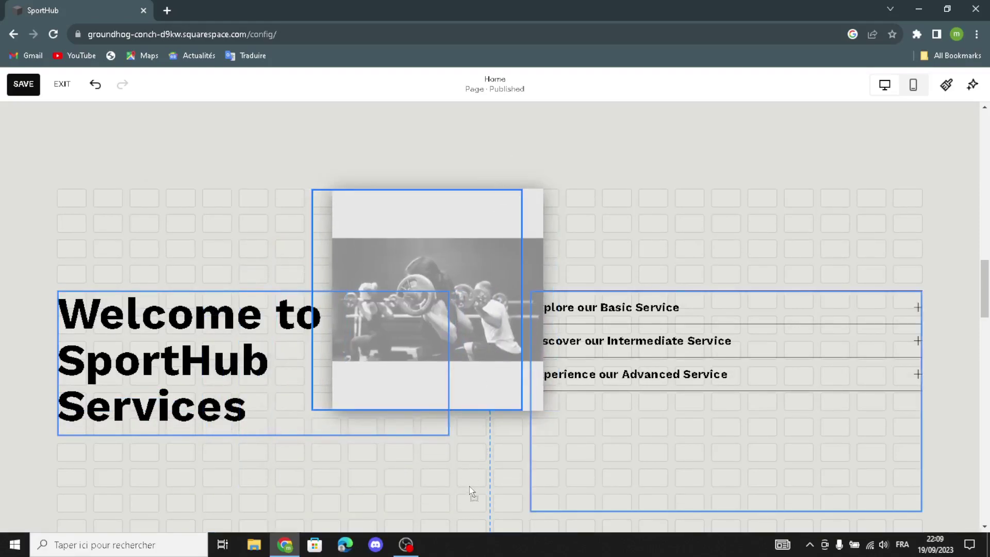
drag(472, 442, 518, 297)
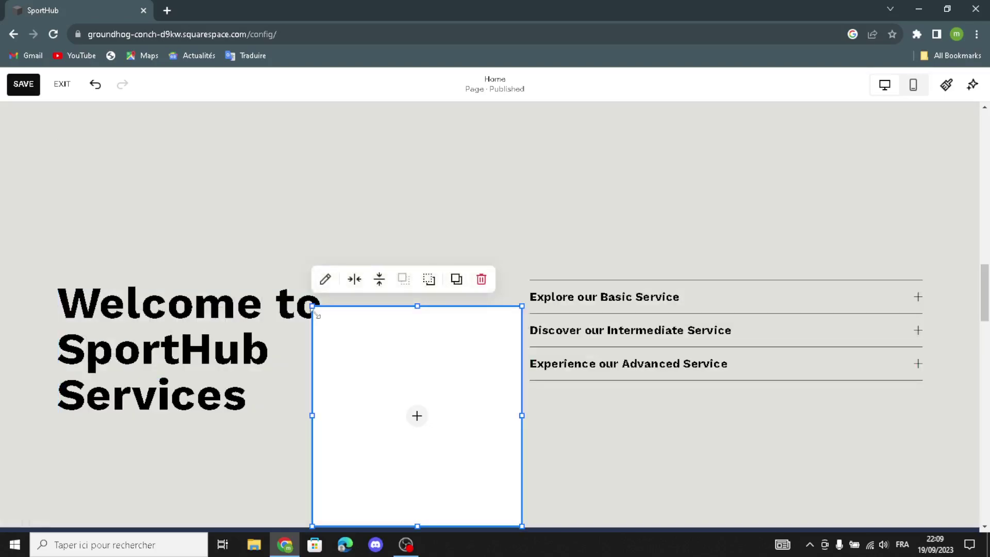
drag(320, 311, 441, 444)
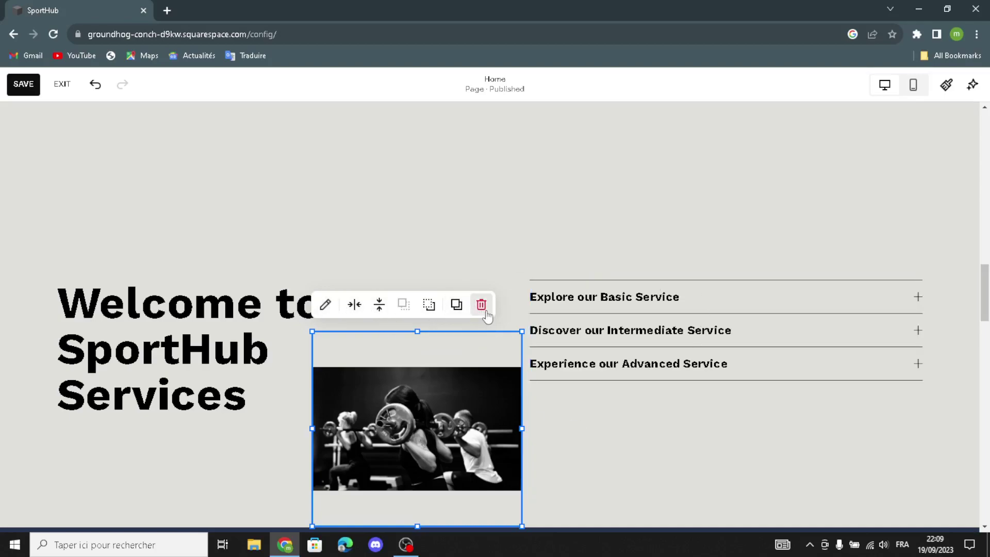
- Examine the remaining homepage sections from the services section down to the footer, including the block choices for the dark accordion section
scroll(725, 443, down, 10)
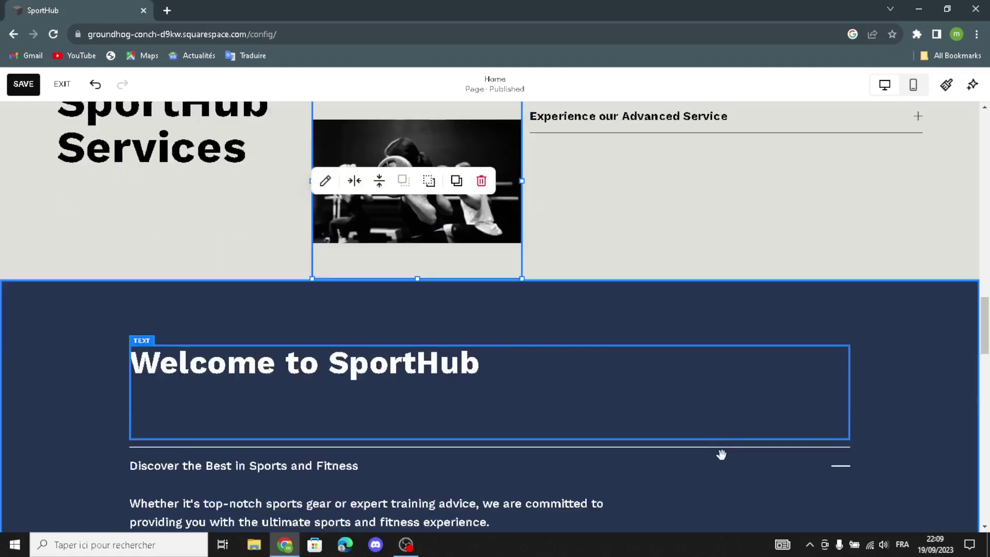
scroll(465, 391, up, 7)
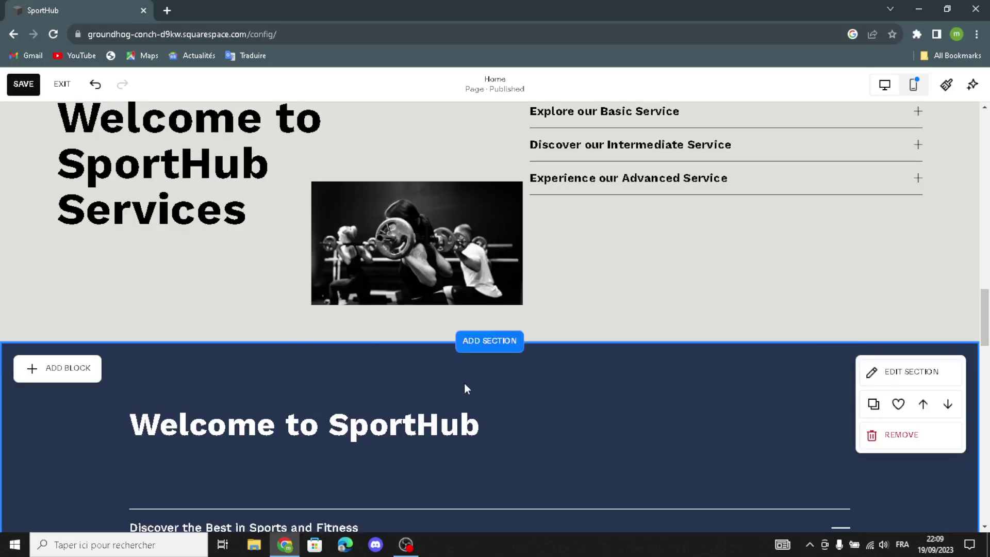
scroll(144, 303, down, 2)
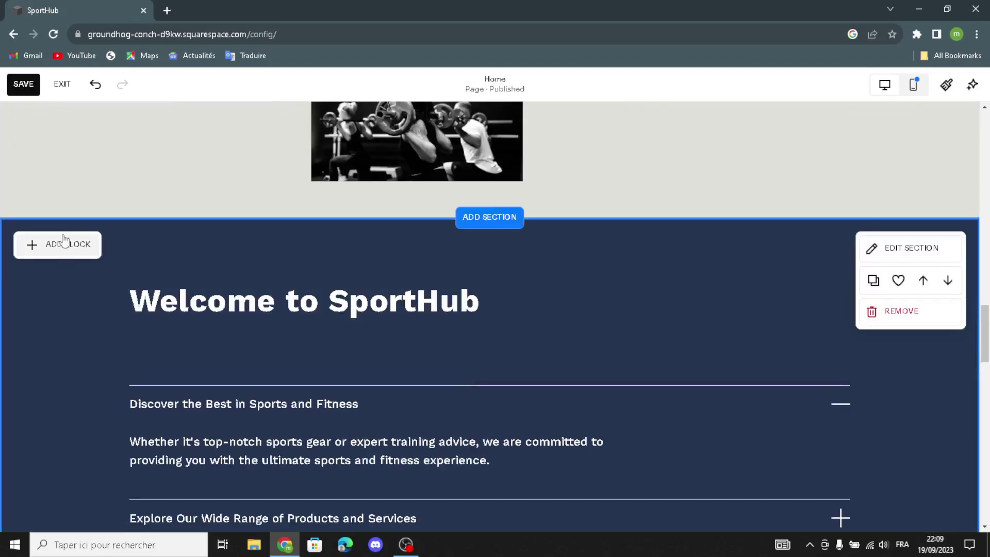
click(70, 253)
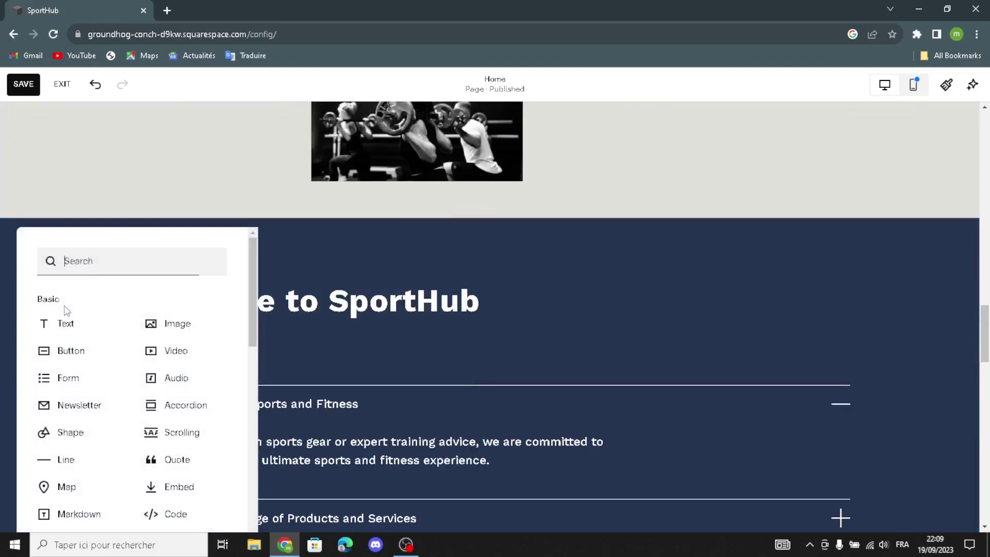
click(368, 257)
scroll(511, 384, down, 12)
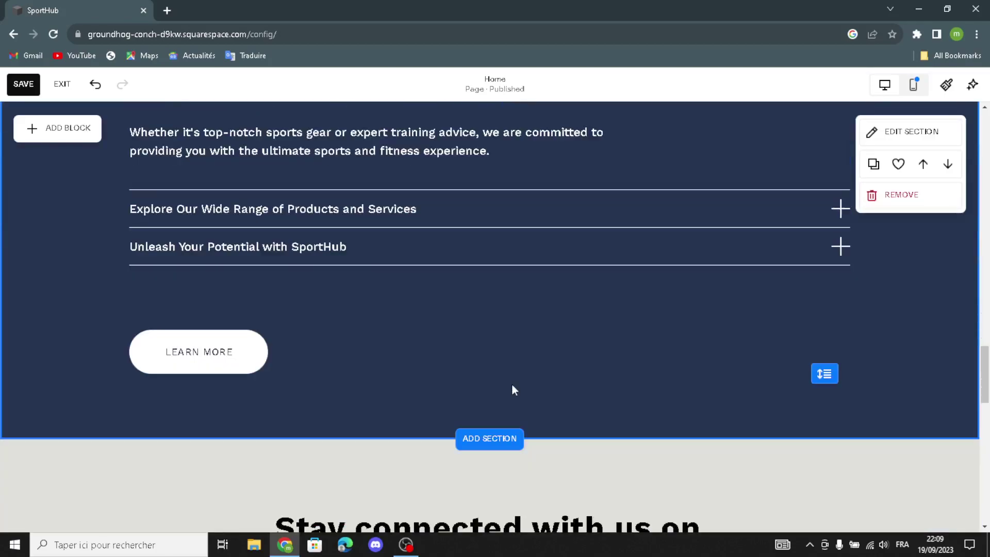
scroll(512, 388, down, 4)
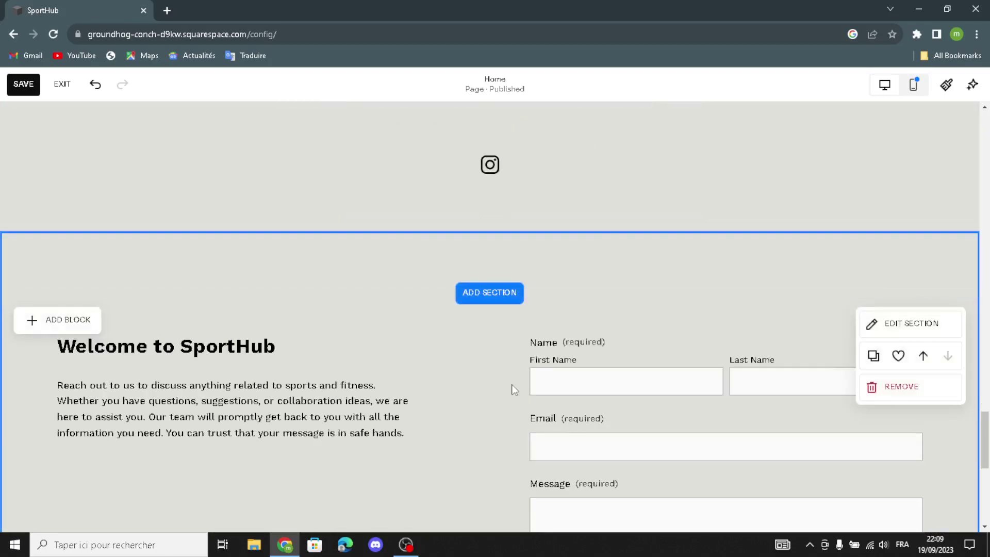
scroll(510, 385, up, 1)
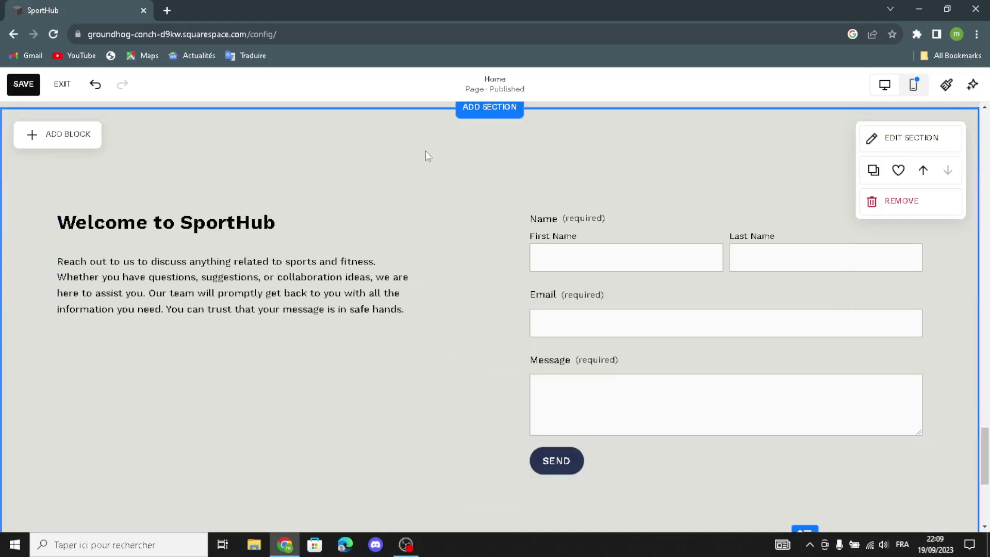
scroll(476, 279, down, 1)
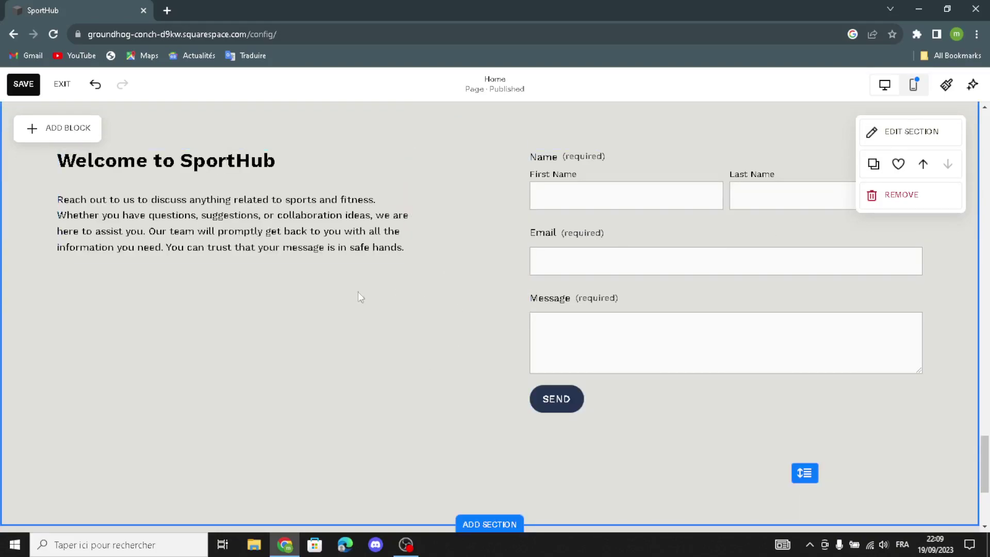
scroll(477, 316, down, 1)
scroll(239, 195, up, 2)
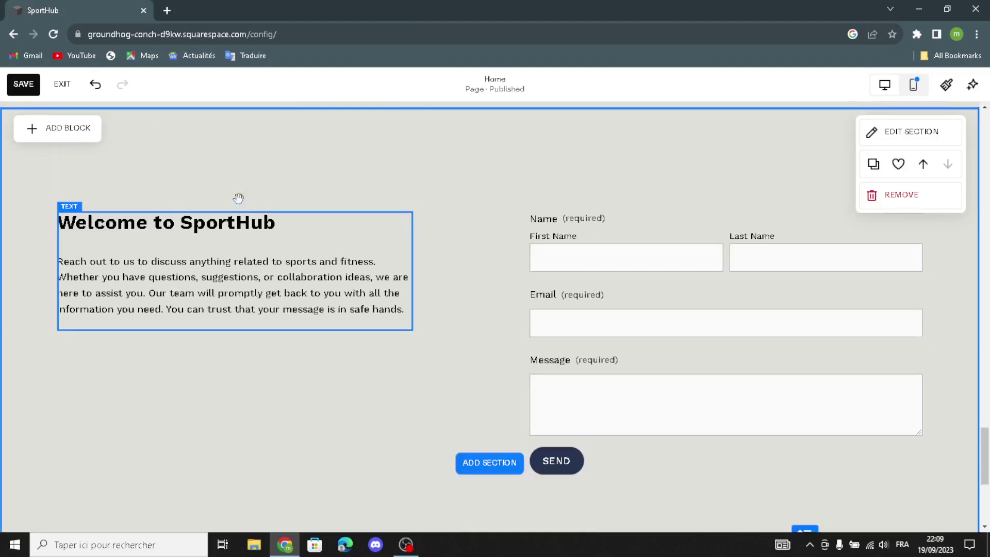
scroll(452, 357, down, 4)
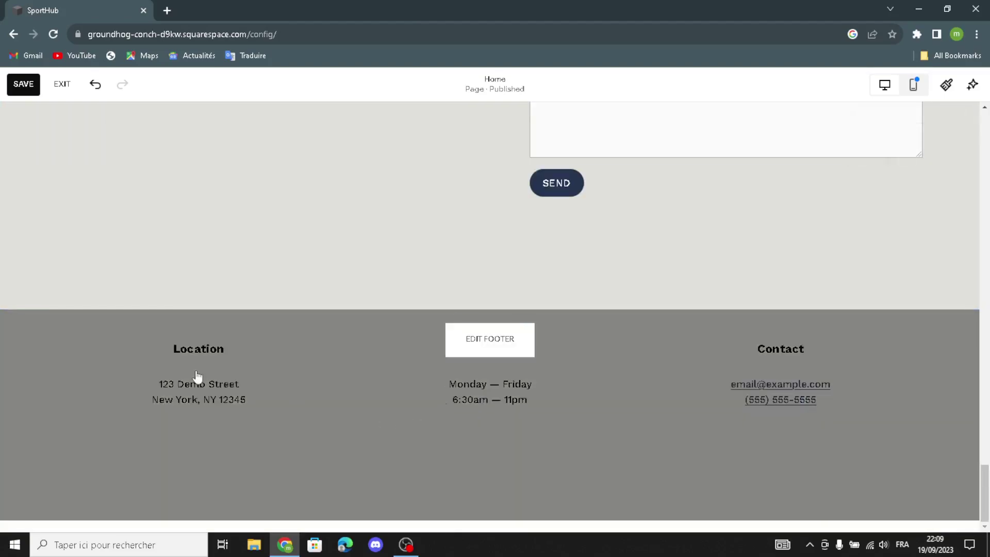
- Open the site footer for editing and save the site changes
click(487, 340)
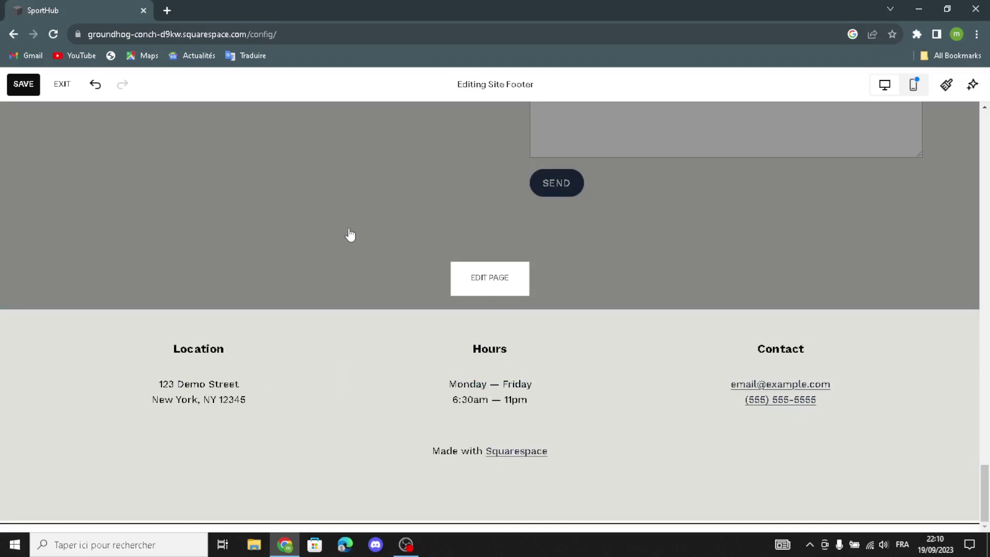
scroll(349, 234, up, 5)
scroll(349, 234, up, 3)
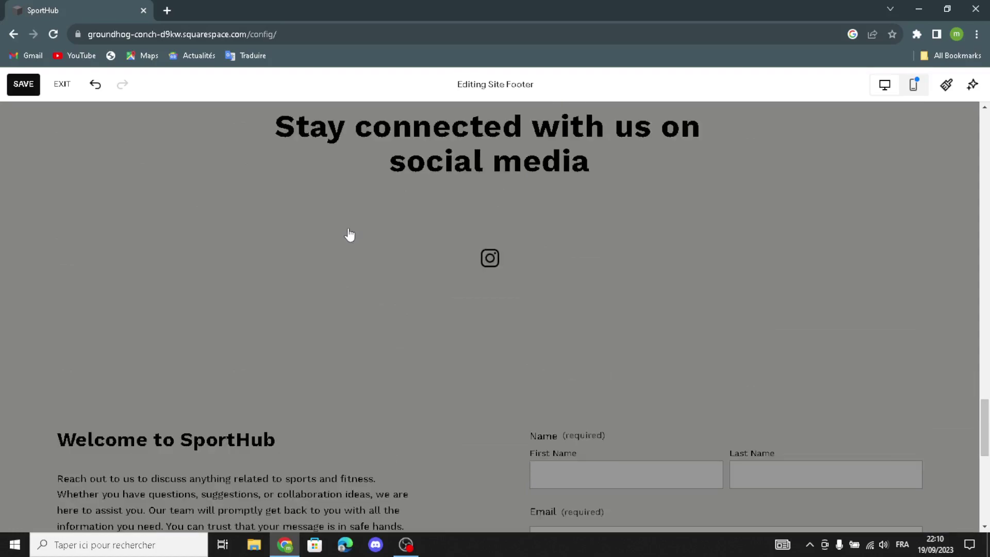
click(22, 84)
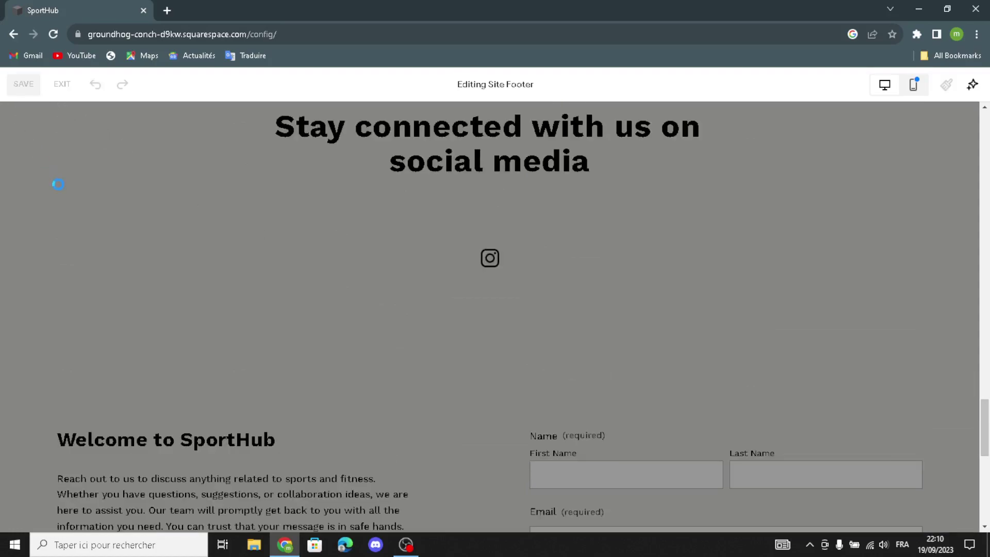